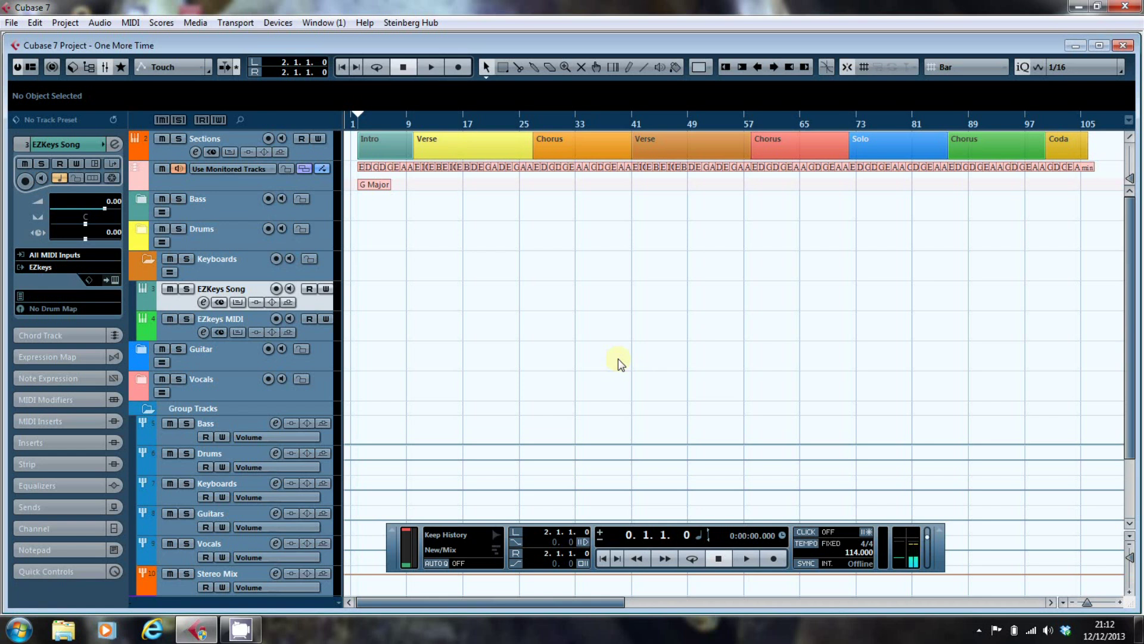
Open the EZkeys instrument for the EZKeys Song track and enable the track's monitoring.
{"action": "left_click", "coordinate": [116, 280]}
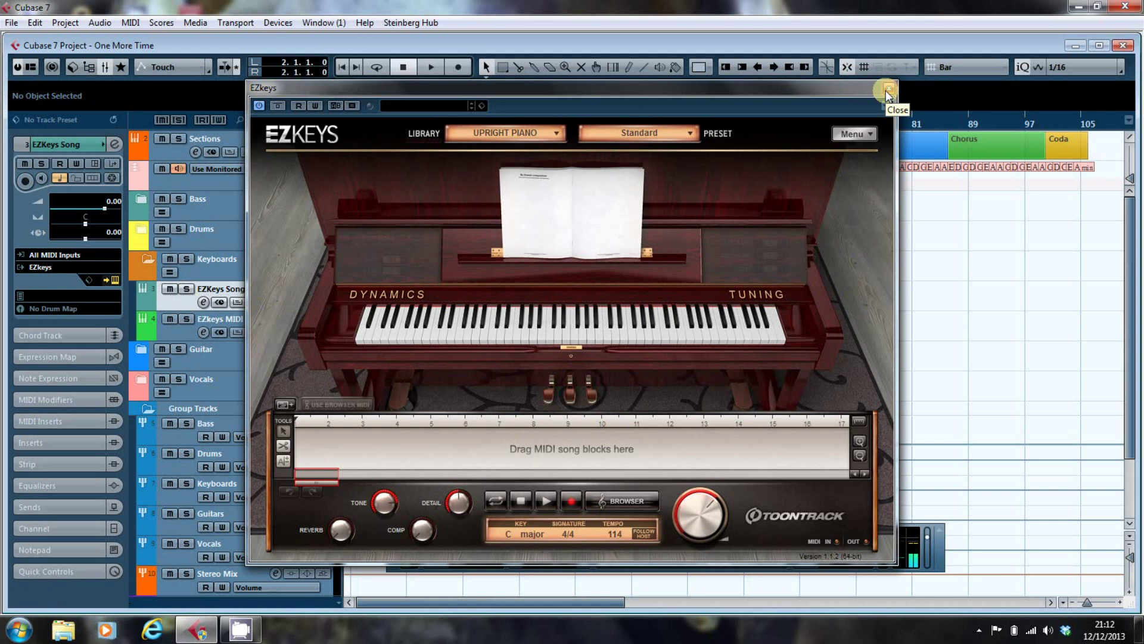
{"action": "left_click_drag", "start_coordinate": [852, 92], "coordinate": [986, 89]}
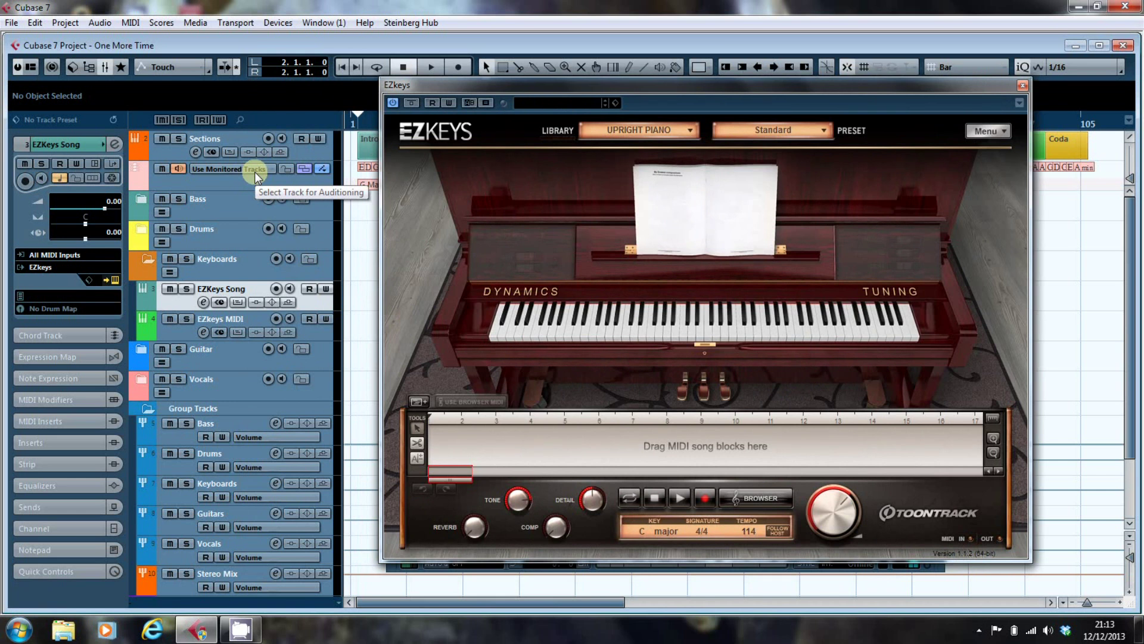
{"action": "left_click", "coordinate": [288, 288]}
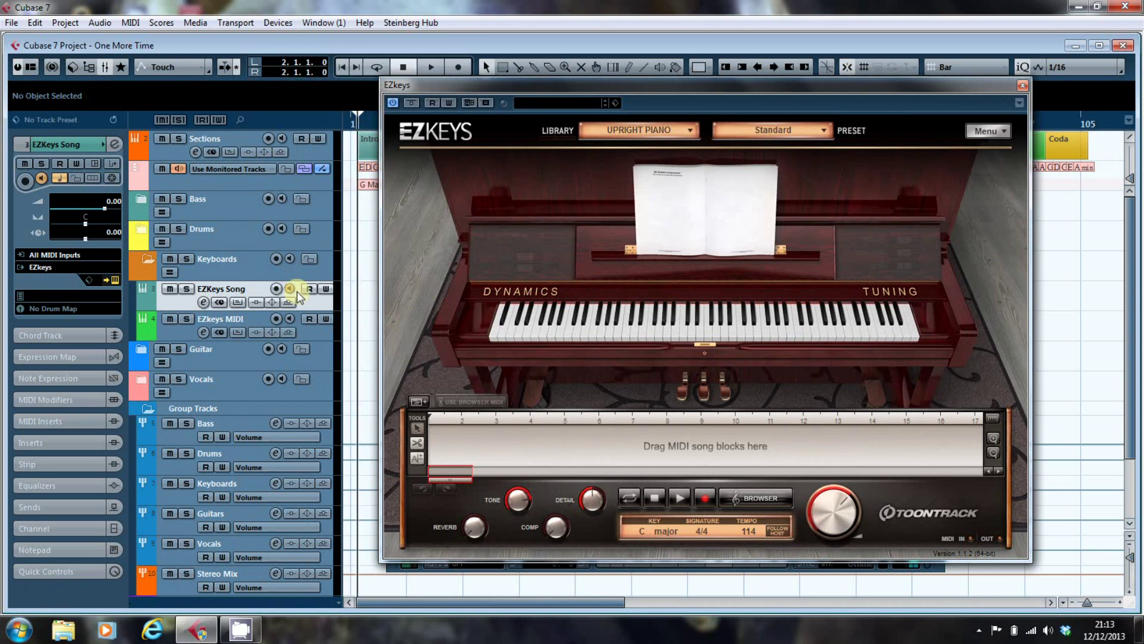
Play and stop the project twice to hear the chord track through the EZkeys piano.
{"action": "key", "text": "space"}
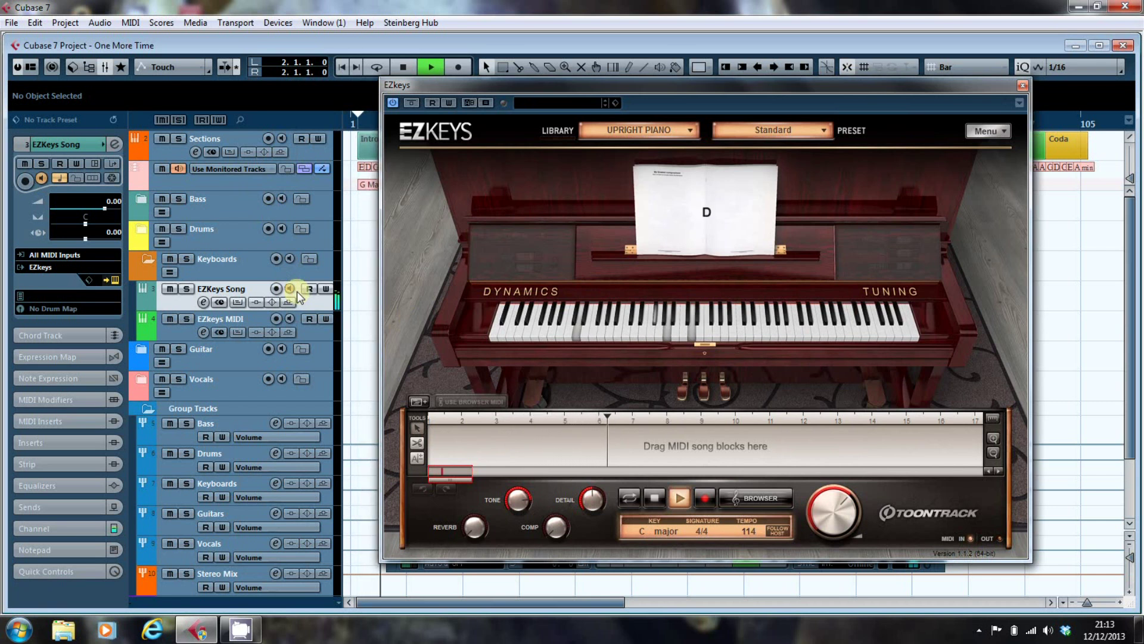
{"action": "key", "text": "space"}
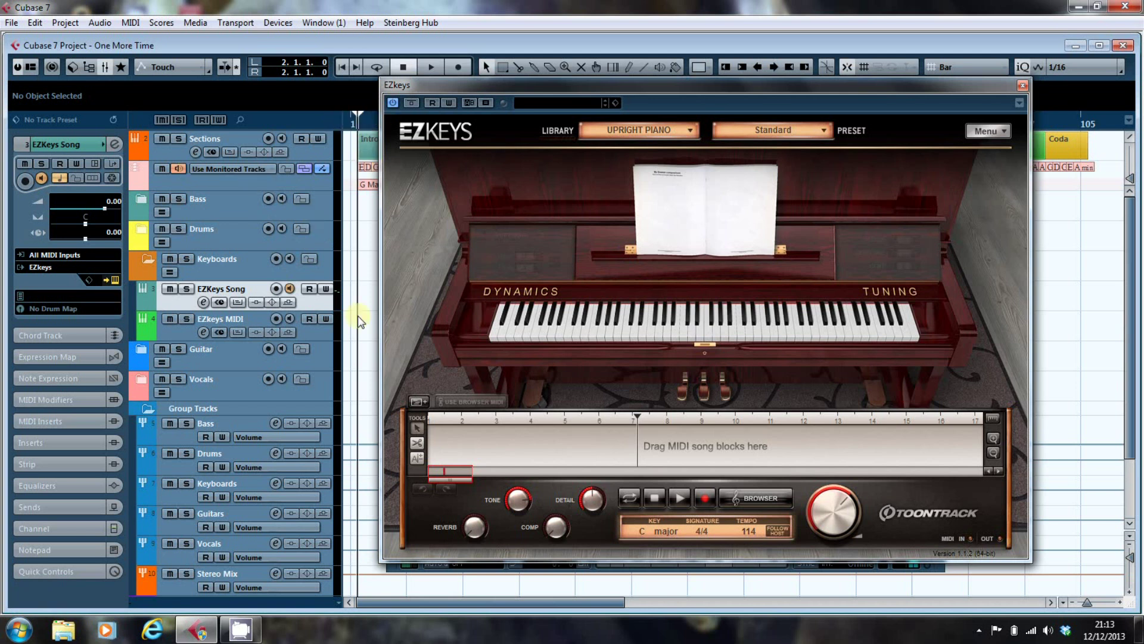
{"action": "key", "text": "space"}
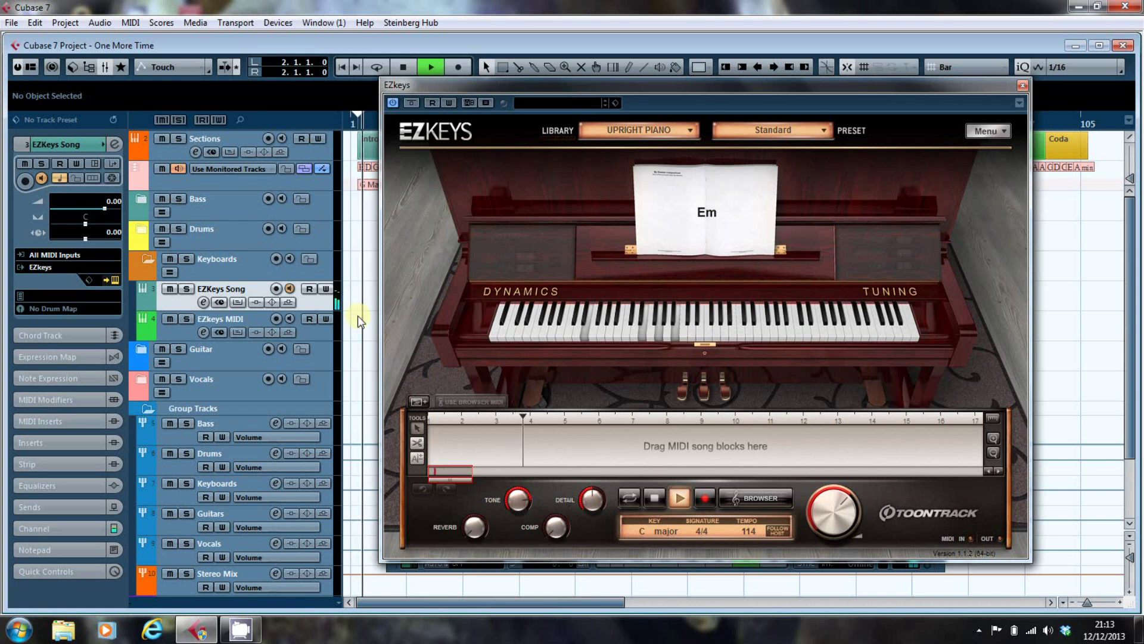
{"action": "key", "text": "space"}
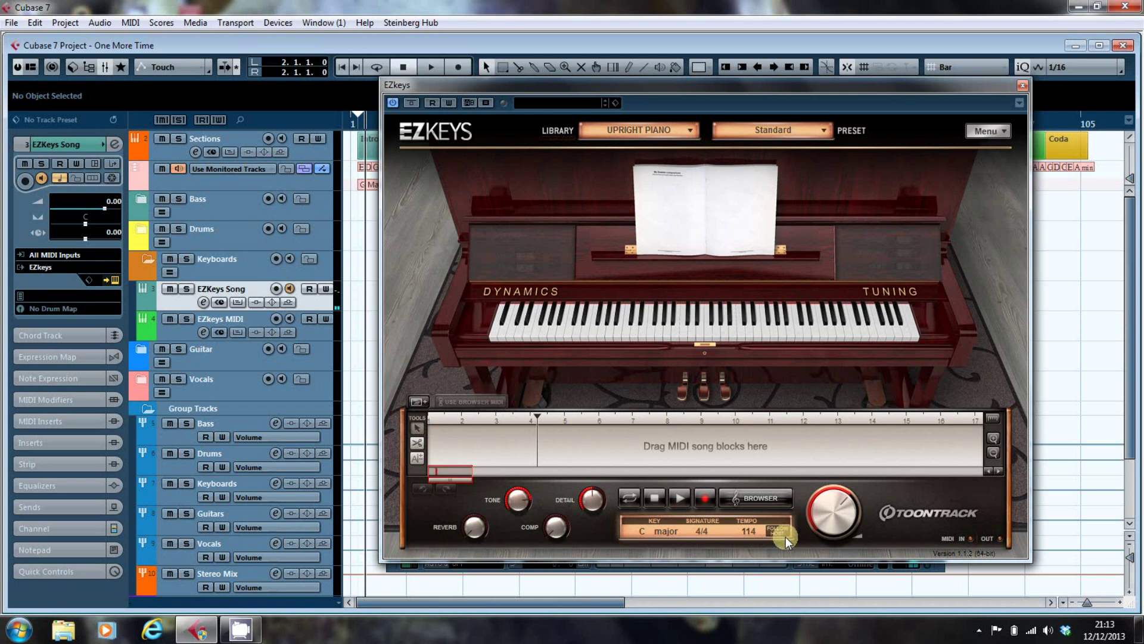
Check the project tempo in the Transport panel and hide the panel.
{"action": "left_click", "coordinate": [742, 559]}
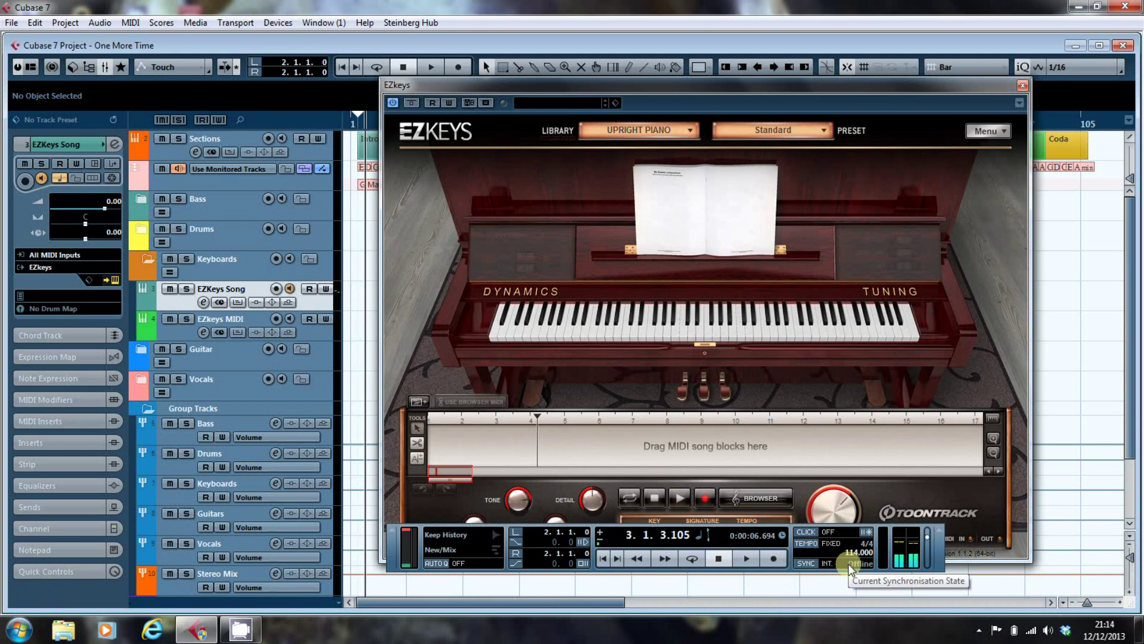
{"action": "key", "text": "F2"}
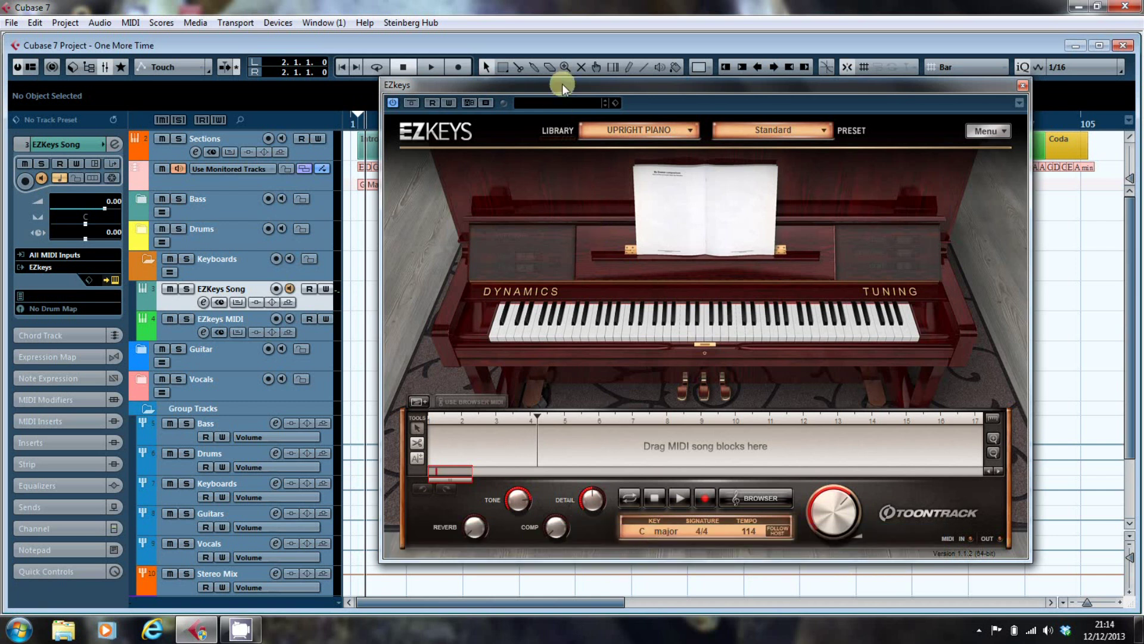
{"action": "left_click_drag", "start_coordinate": [566, 87], "coordinate": [620, 87]}
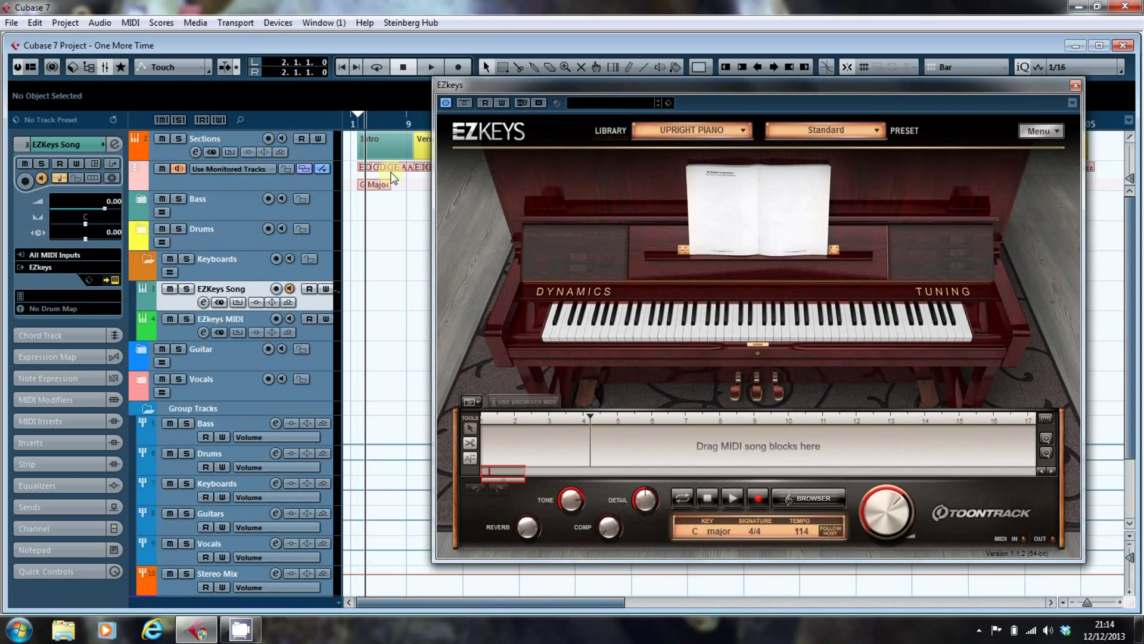
Return the playhead to bar 2 and apply the Single Bars zoom preset to the arrangement.
{"action": "key", "text": "Home"}
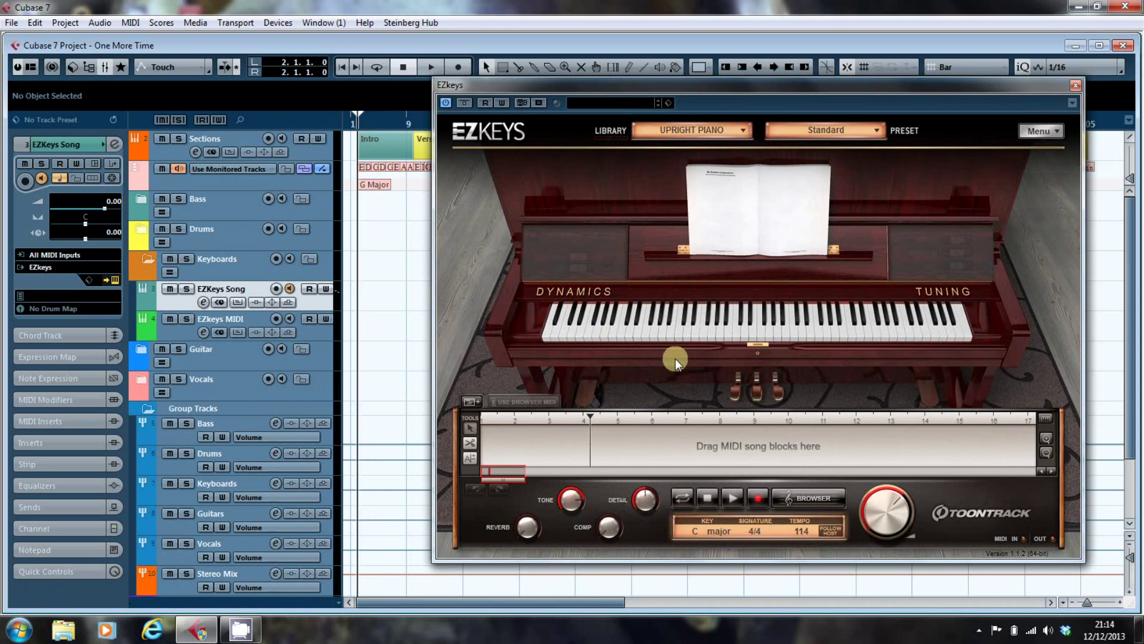
{"action": "left_click", "coordinate": [290, 288]}
{"action": "left_click", "coordinate": [1063, 602]}
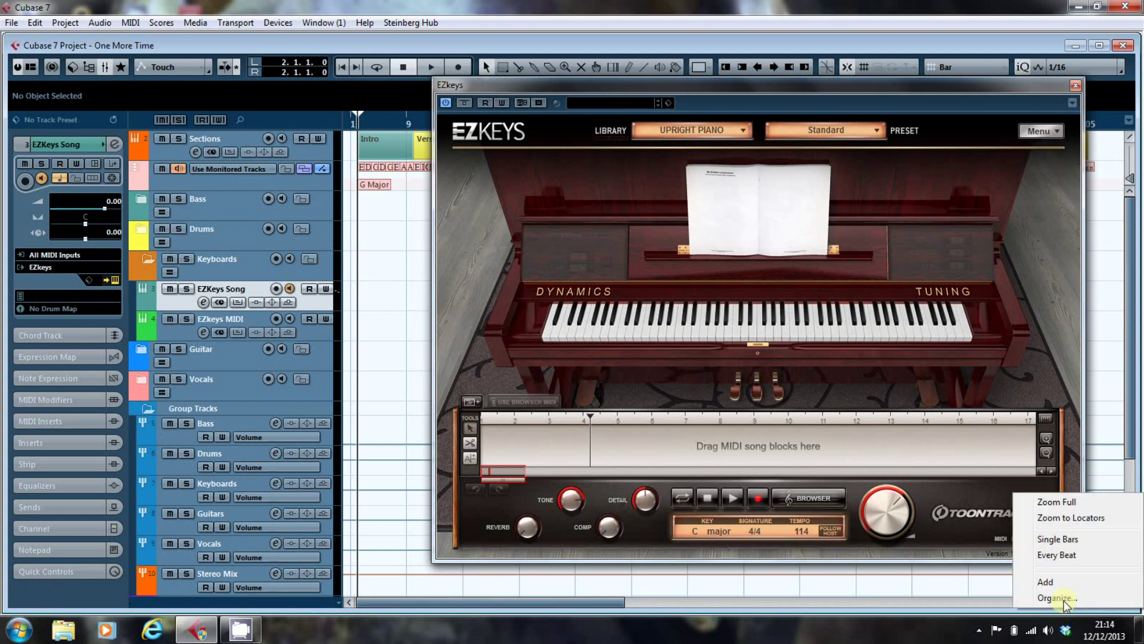
{"action": "left_click", "coordinate": [1054, 540]}
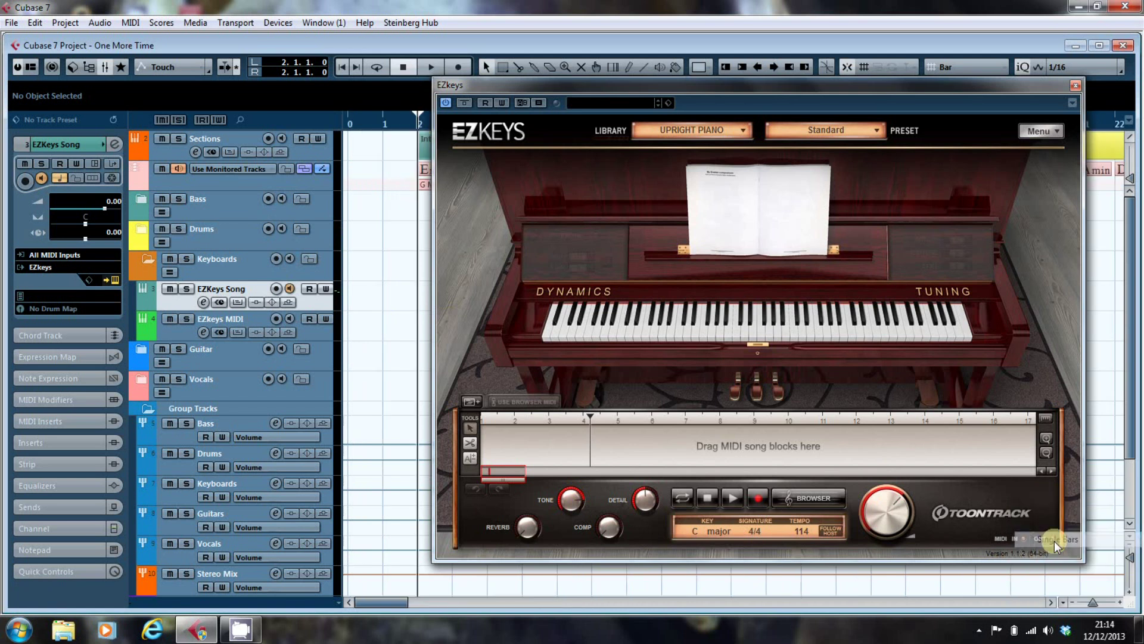
{"action": "left_click_drag", "start_coordinate": [763, 85], "coordinate": [736, 215]}
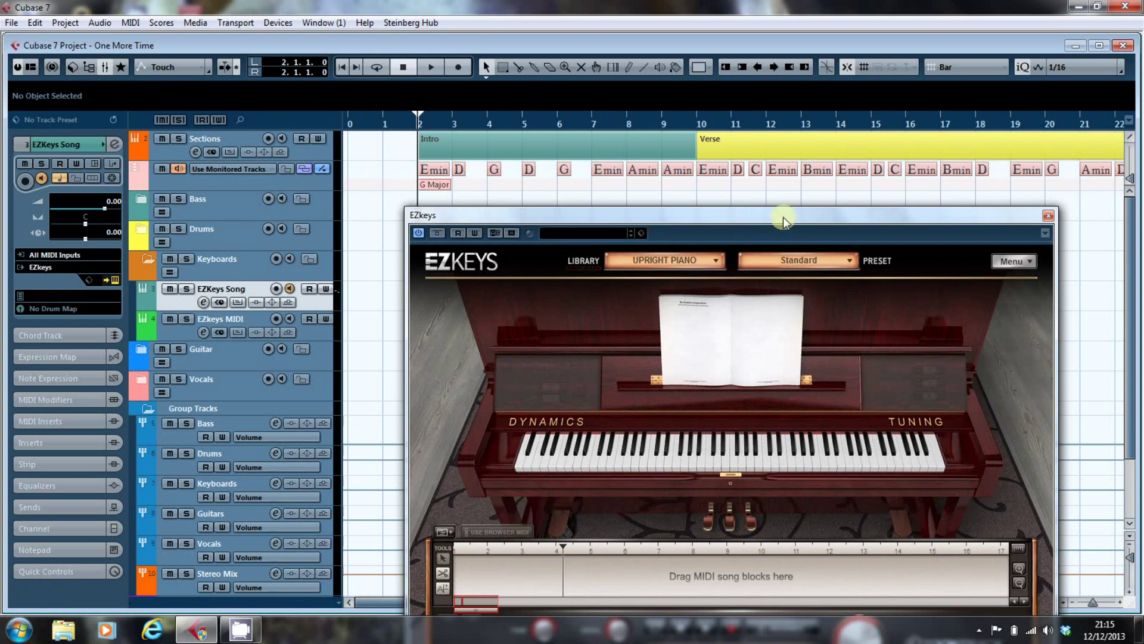
{"action": "left_click_drag", "start_coordinate": [783, 217], "coordinate": [783, 212]}
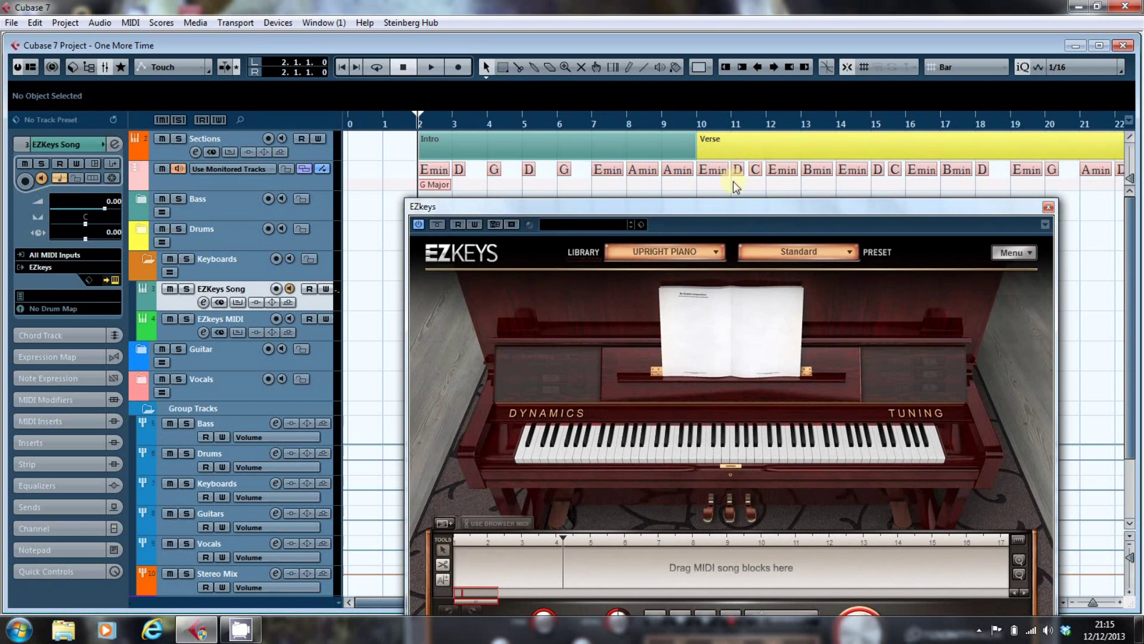
{"action": "left_click_drag", "start_coordinate": [755, 206], "coordinate": [693, 118]}
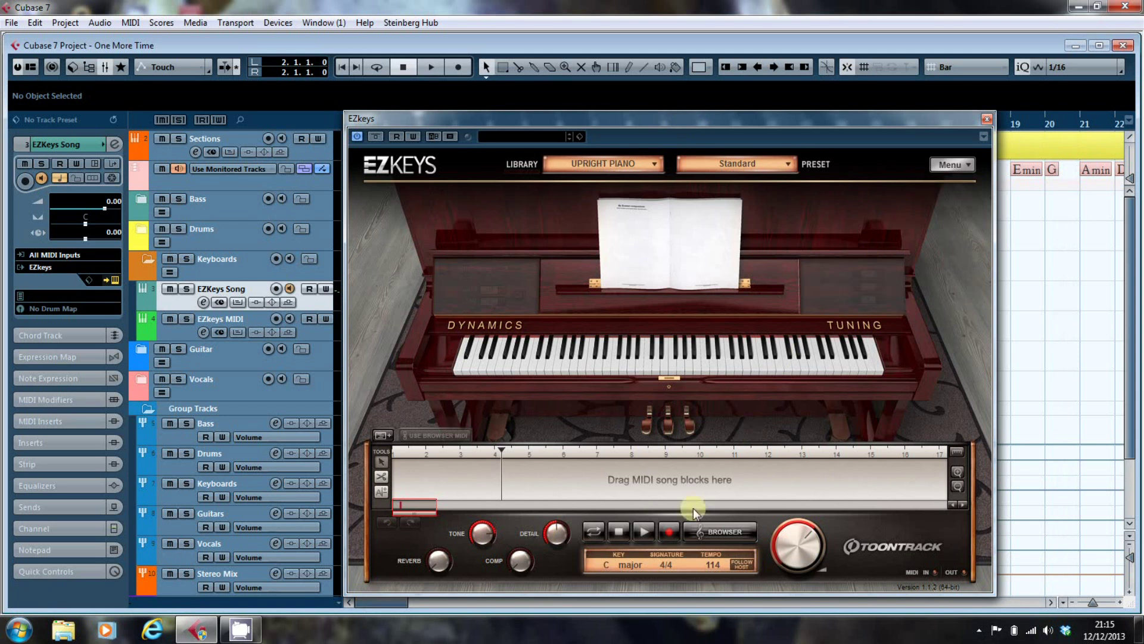
Place Variation 03 from EZkeys MIDI, Country Straight 4/4, Ballad 90 BPM Intro, at bar 3 of the EZkeys timeline.
{"action": "left_click", "coordinate": [721, 530]}
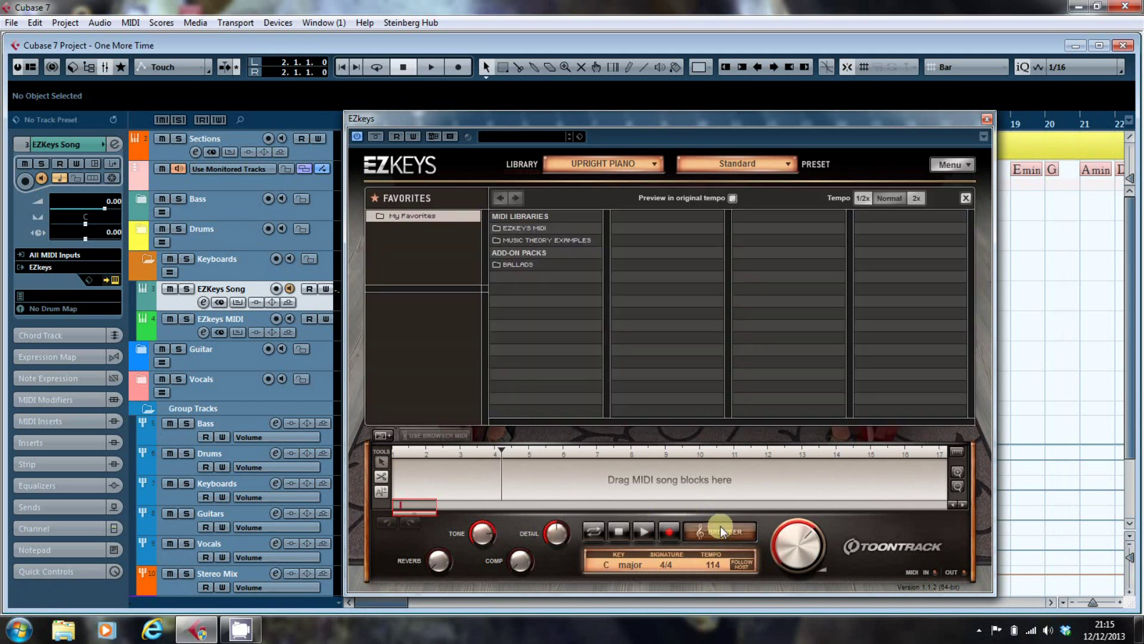
{"action": "left_click", "coordinate": [524, 229]}
{"action": "left_click", "coordinate": [651, 350]}
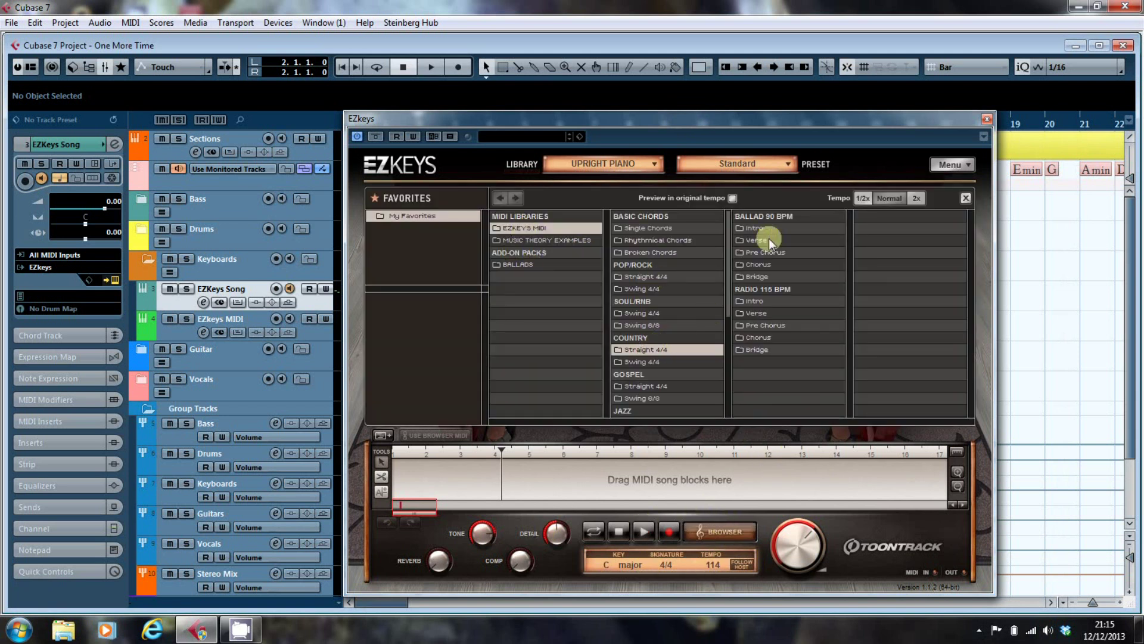
{"action": "left_click", "coordinate": [751, 228]}
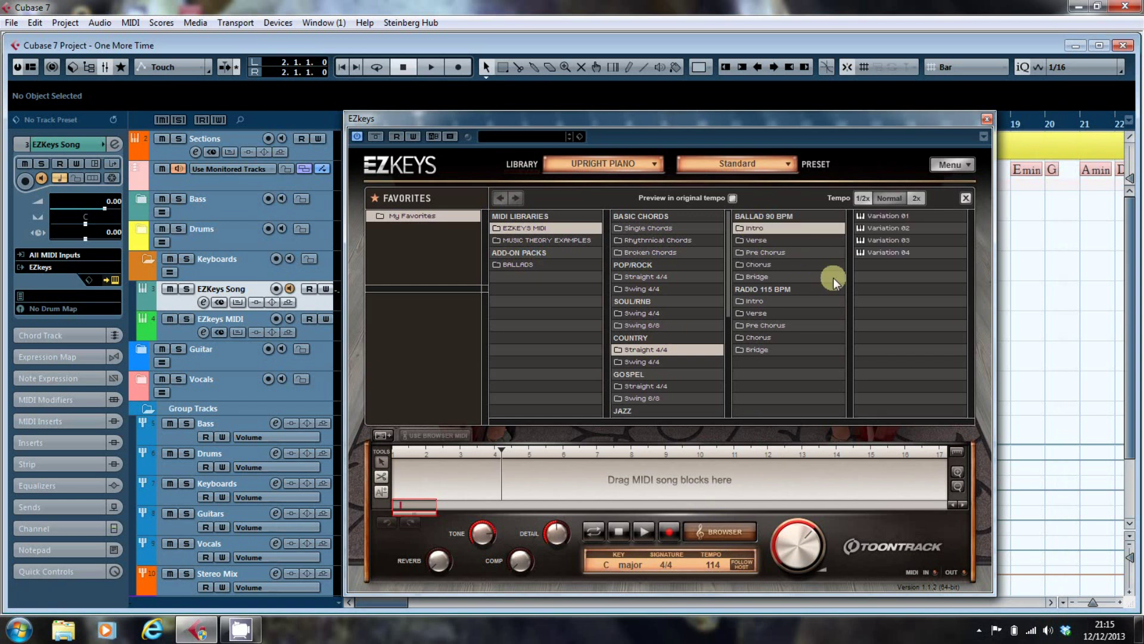
{"action": "left_click", "coordinate": [871, 240]}
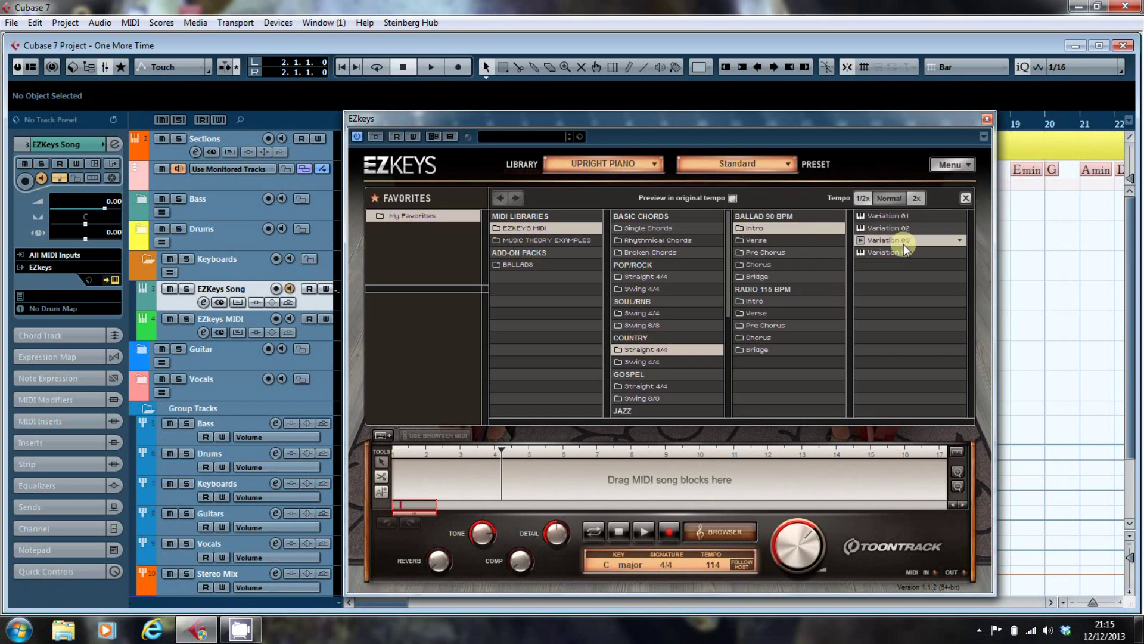
{"action": "left_click_drag", "start_coordinate": [903, 240], "coordinate": [460, 472]}
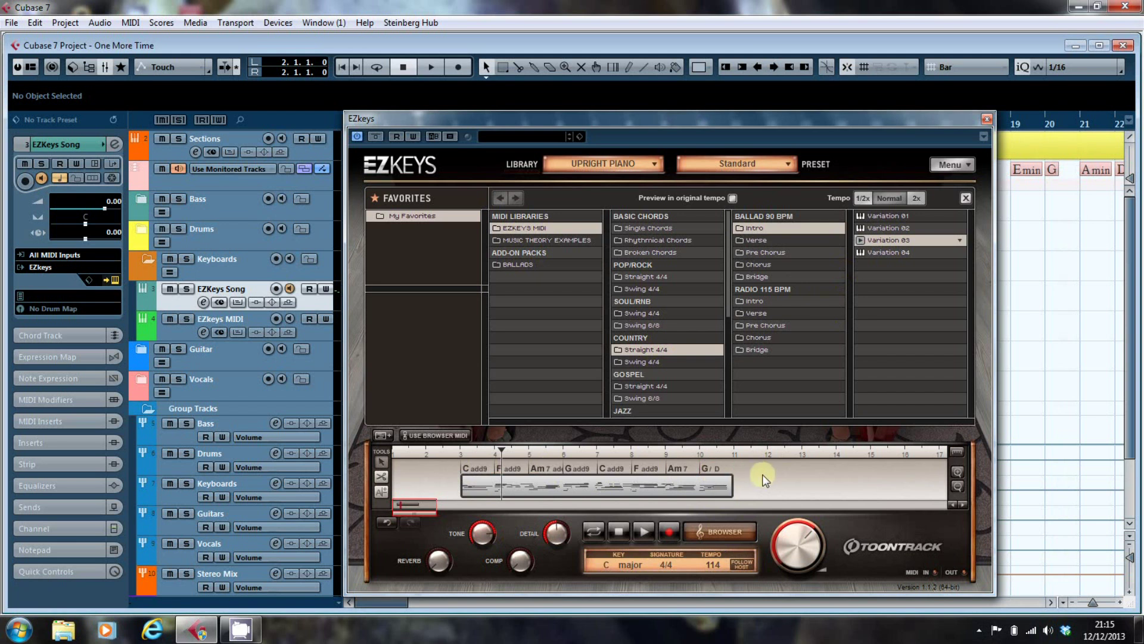
Copy the Variation 03 block to the EZkeys song track in the arrangement, starting at bar 10.
{"action": "left_click_drag", "start_coordinate": [639, 120], "coordinate": [173, 62]}
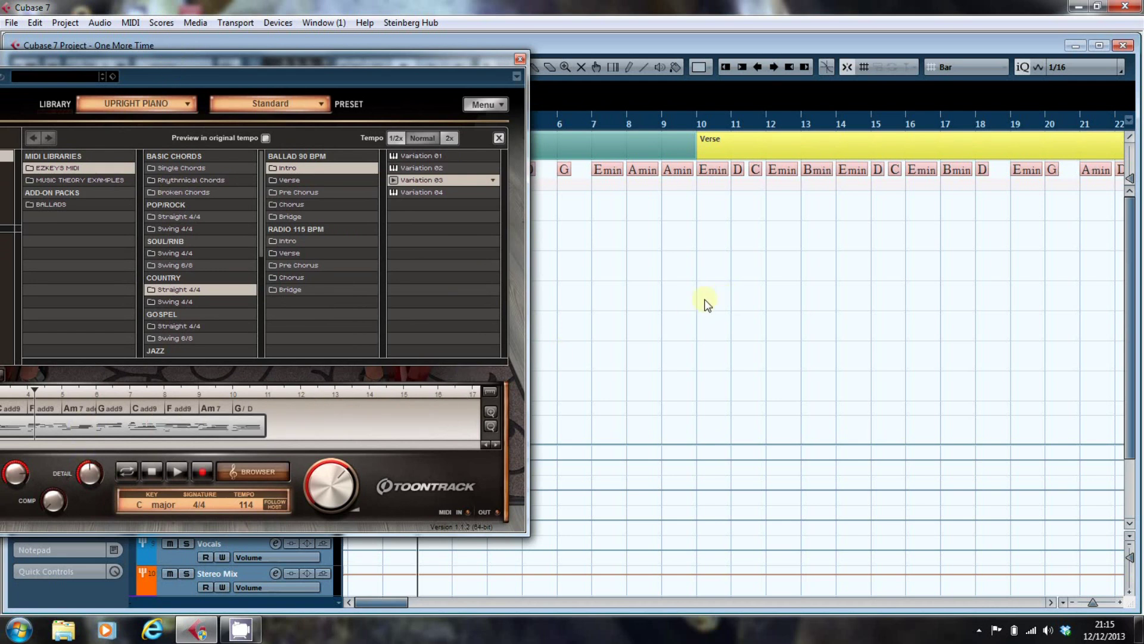
{"action": "left_click_drag", "start_coordinate": [708, 306], "coordinate": [709, 306]}
{"action": "left_click_drag", "start_coordinate": [489, 58], "coordinate": [1011, 353]}
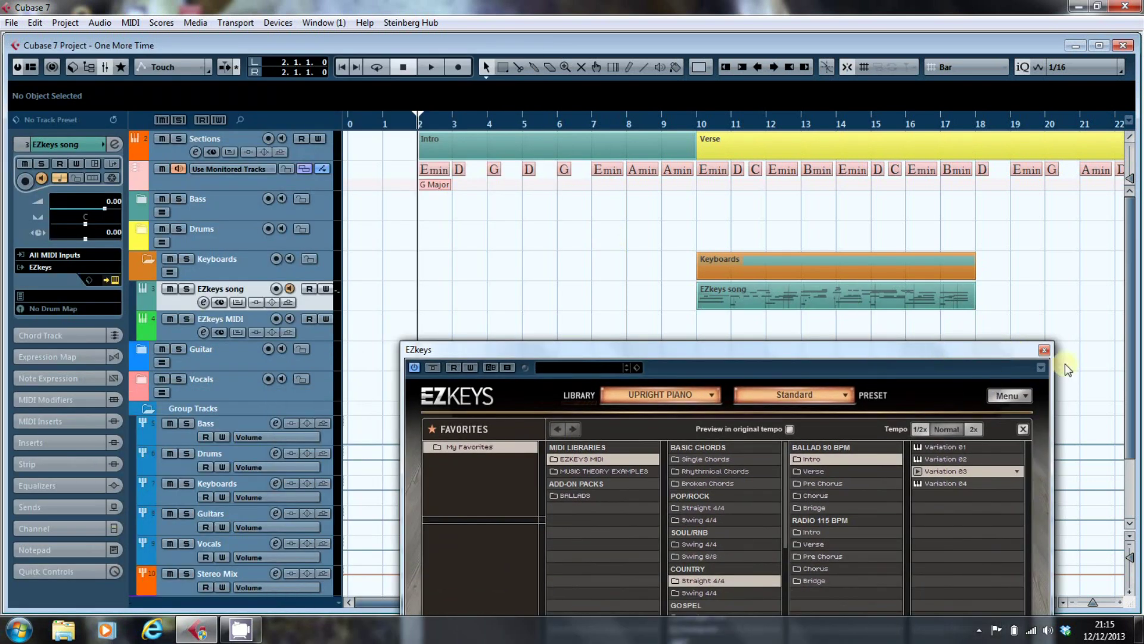
{"action": "left_click_drag", "start_coordinate": [975, 350], "coordinate": [563, 225]}
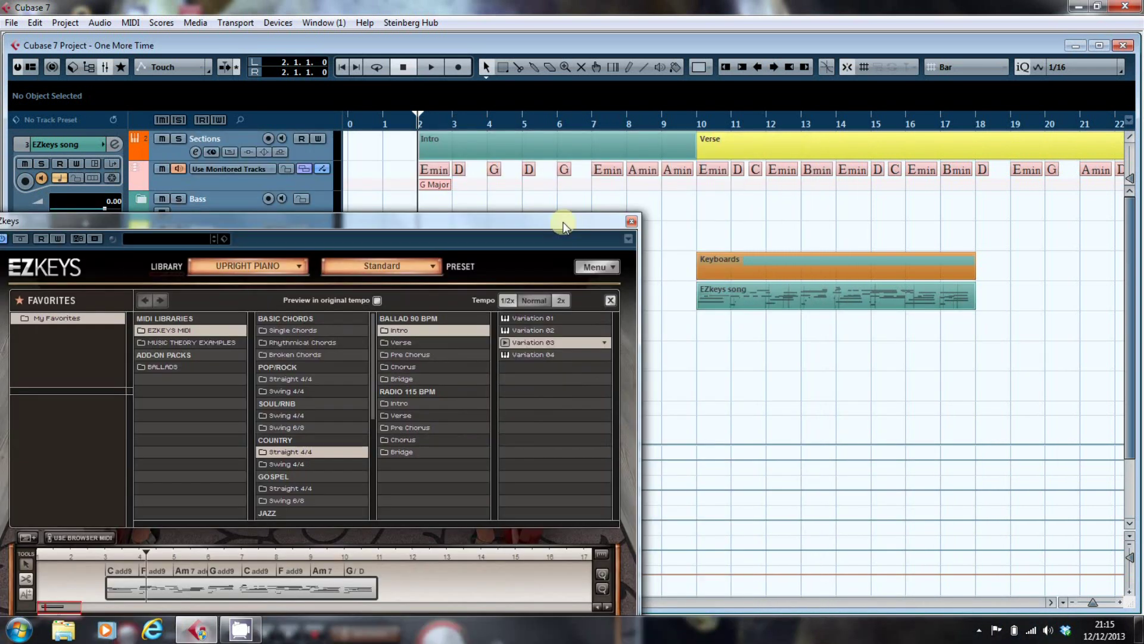
Move the playhead to the start of the Verse at bar 10.
{"action": "left_click", "coordinate": [696, 117]}
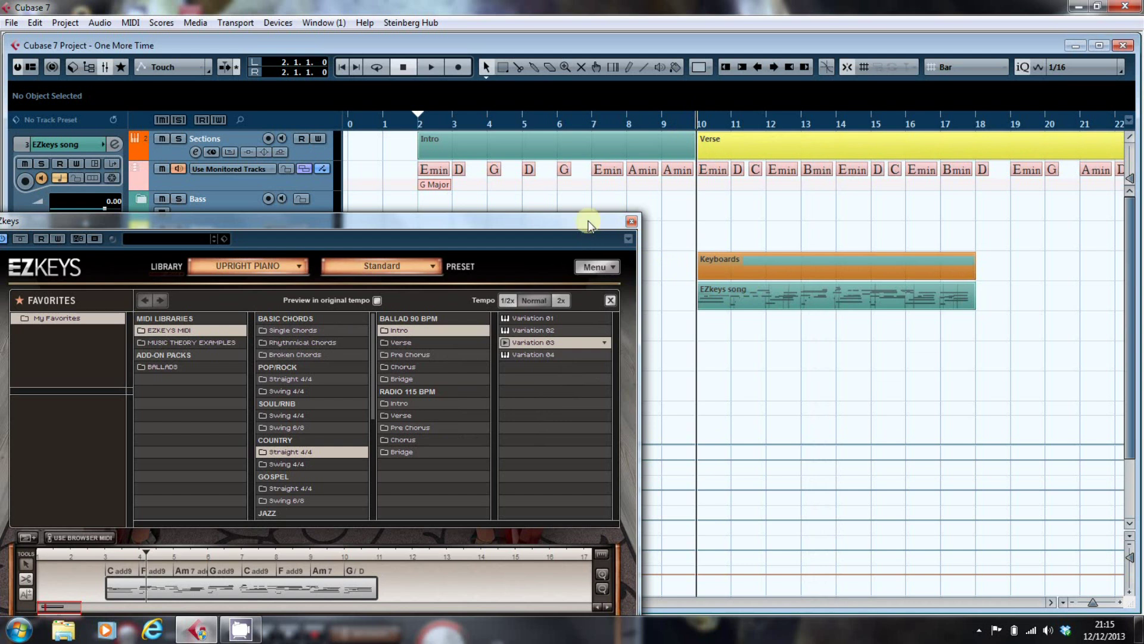
{"action": "left_click_drag", "start_coordinate": [589, 221], "coordinate": [973, 390]}
{"action": "left_click_drag", "start_coordinate": [1066, 398], "coordinate": [1109, 359]}
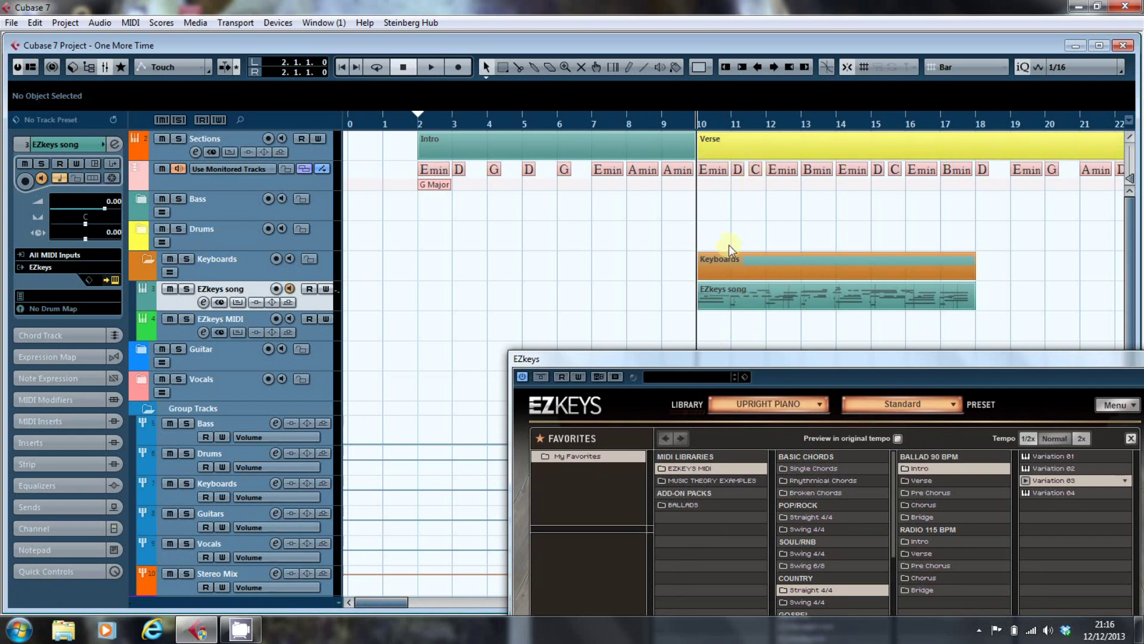
Add Variation 01 of the Ballad 90 BPM Intro to the EZkeys timeline, directly after the first block at bar 11.
{"action": "left_click_drag", "start_coordinate": [833, 359], "coordinate": [357, 121]}
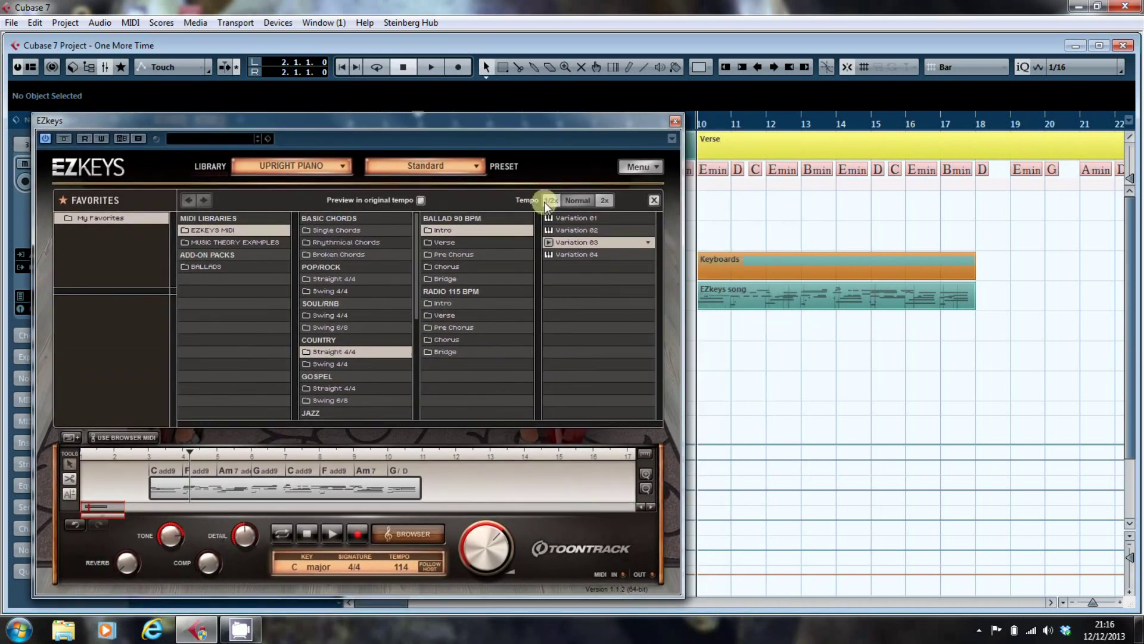
{"action": "left_click", "coordinate": [571, 219]}
{"action": "mouse_move", "coordinate": [573, 219]}
{"action": "left_mouse_down"}
{"action": "mouse_move", "coordinate": [524, 442]}
{"action": "mouse_move", "coordinate": [441, 512]}
{"action": "mouse_move", "coordinate": [420, 506]}
{"action": "left_mouse_up"}
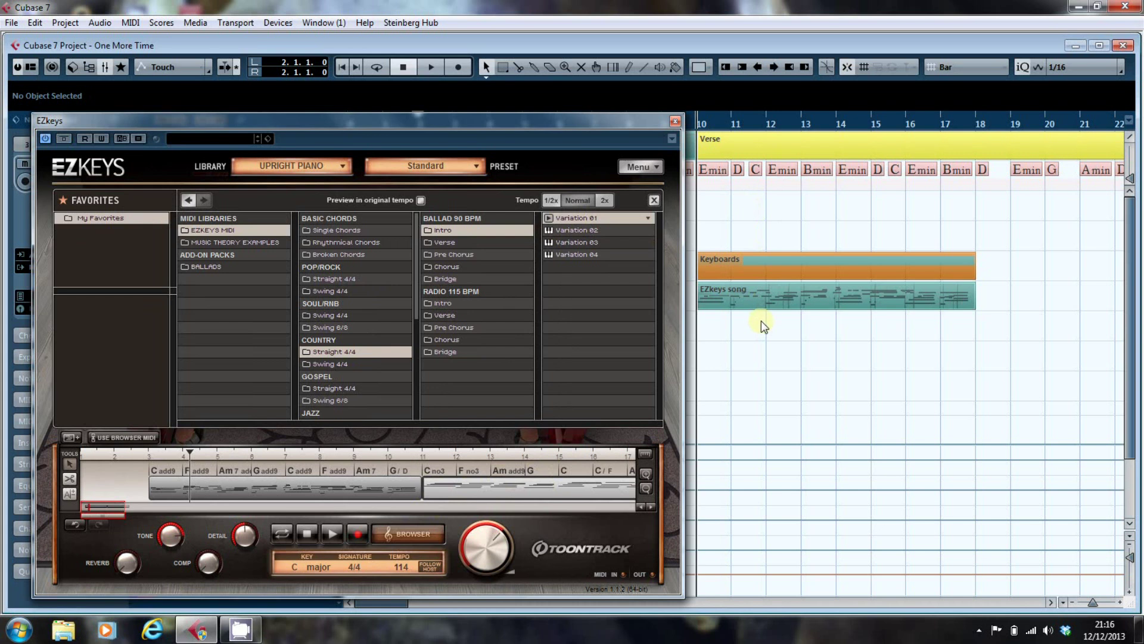
Replace the EZkeys song event at bar 10 with the Variation 01 block and move the new event to the EZkeys MIDI track.
{"action": "left_click", "coordinate": [757, 299]}
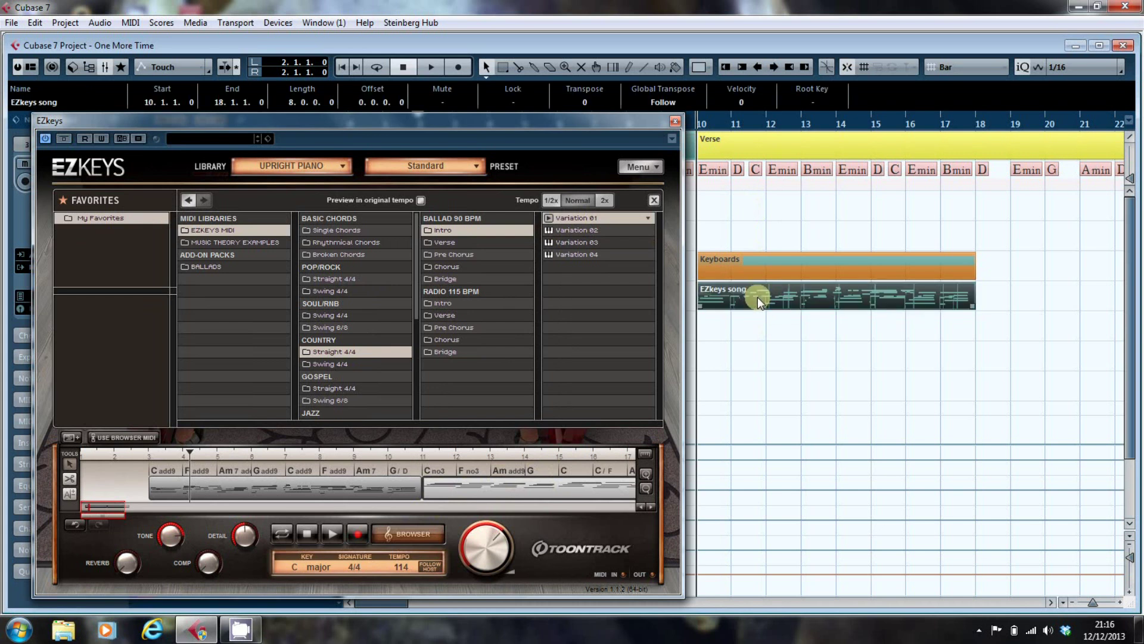
{"action": "key", "text": "Delete"}
{"action": "left_click_drag", "start_coordinate": [486, 116], "coordinate": [414, 95]}
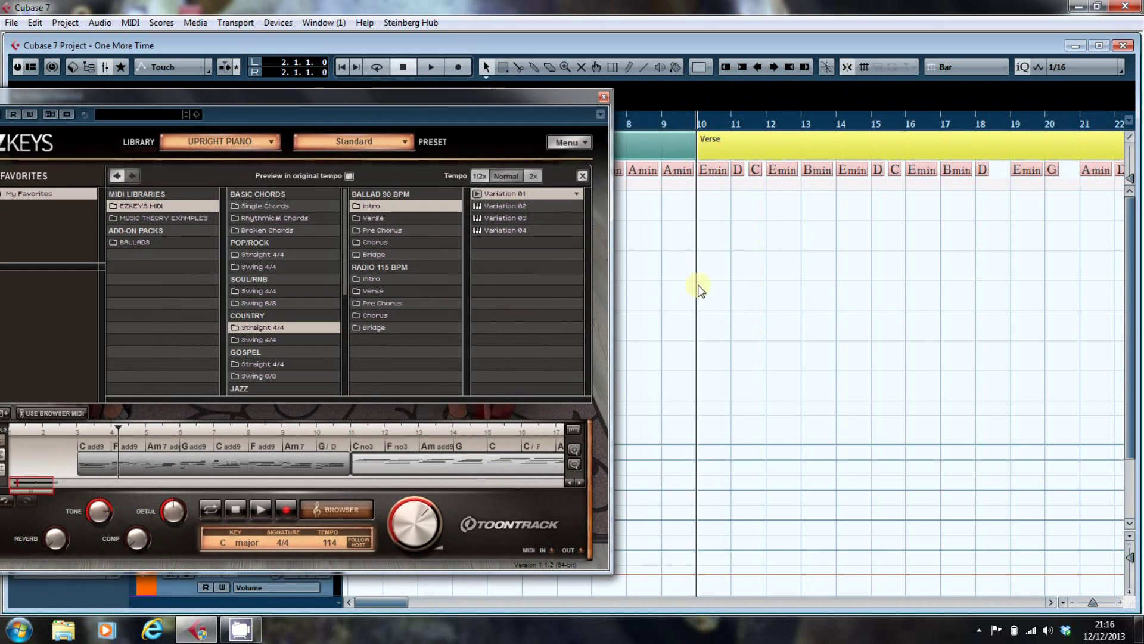
{"action": "left_click_drag", "start_coordinate": [701, 294], "coordinate": [700, 293]}
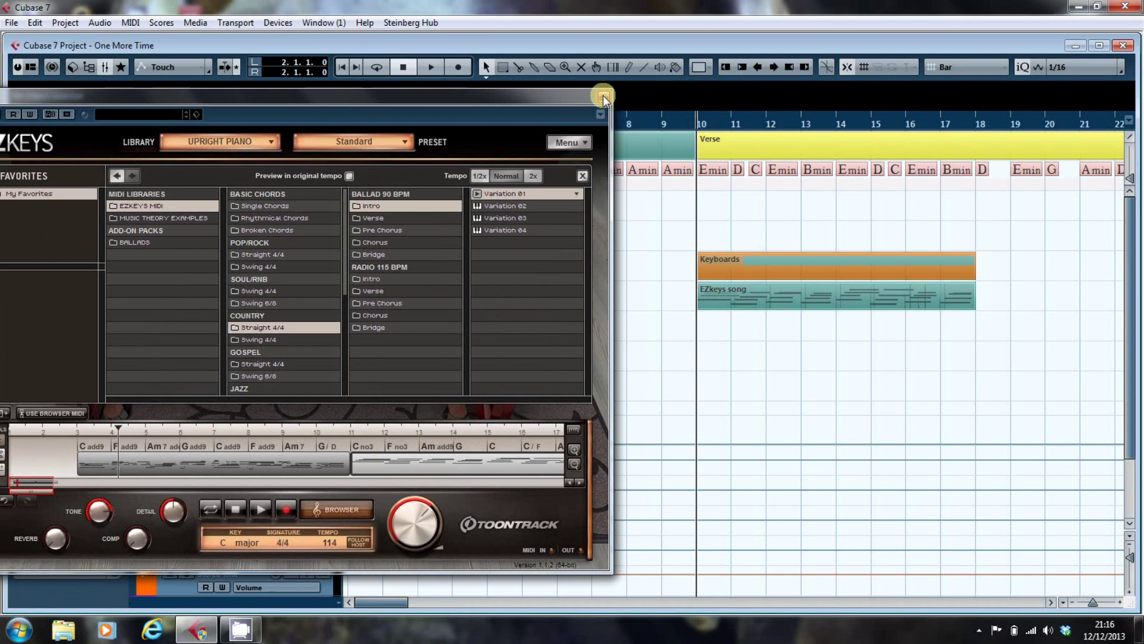
{"action": "left_click_drag", "start_coordinate": [814, 299], "coordinate": [813, 321]}
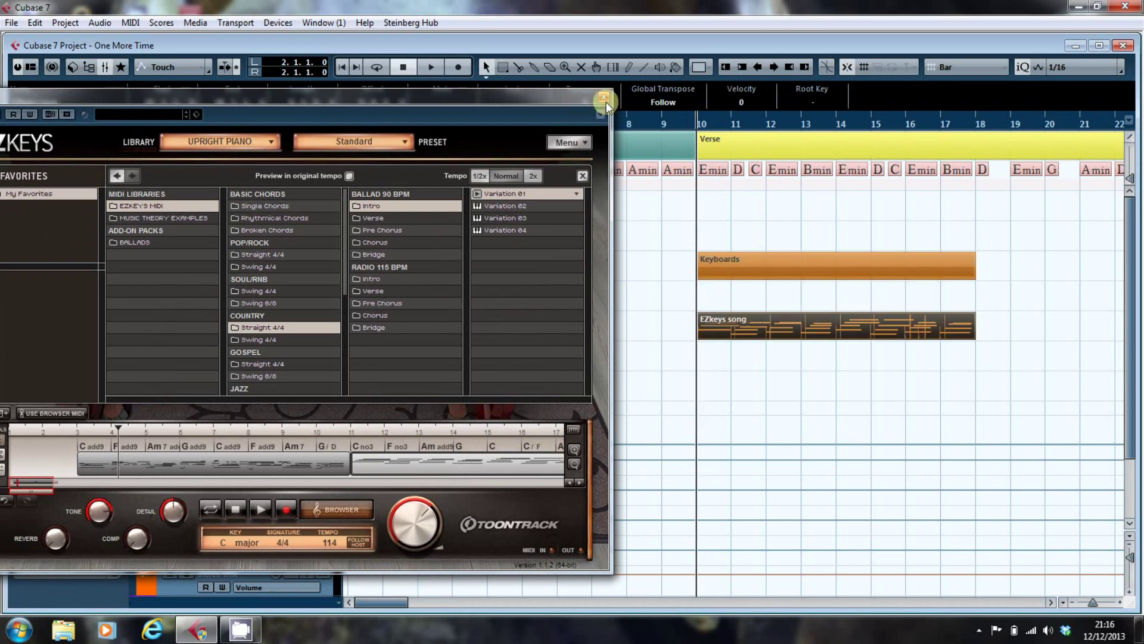
Close the EZkeys instrument window and mute the EZkeys song track.
{"action": "left_click_drag", "start_coordinate": [452, 101], "coordinate": [854, 140]}
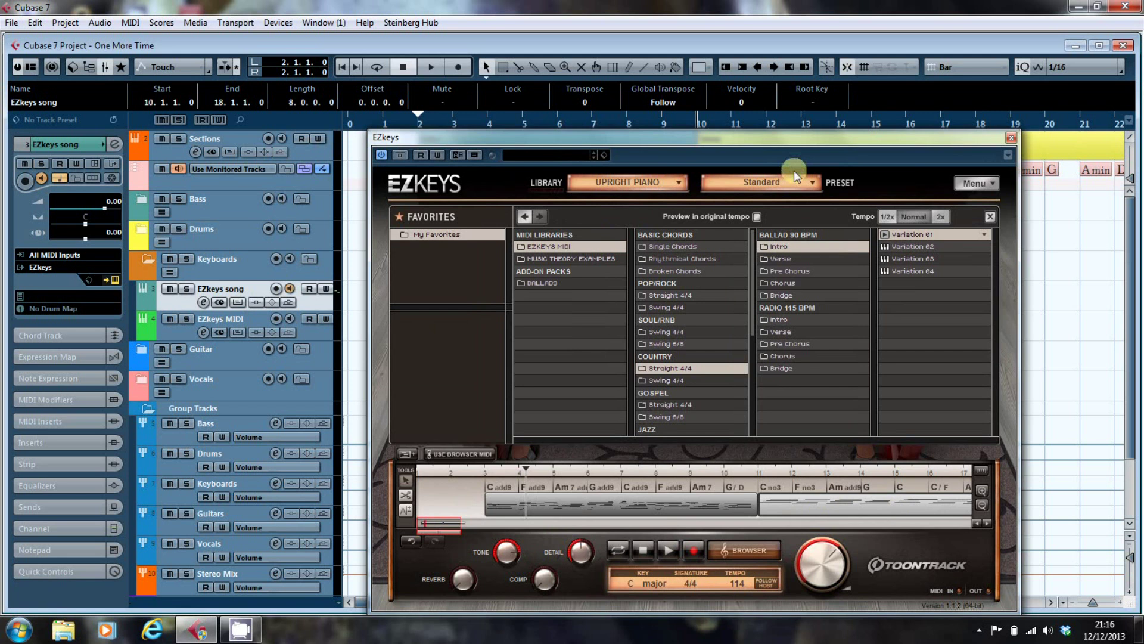
{"action": "left_click_drag", "start_coordinate": [701, 151], "coordinate": [311, 155]}
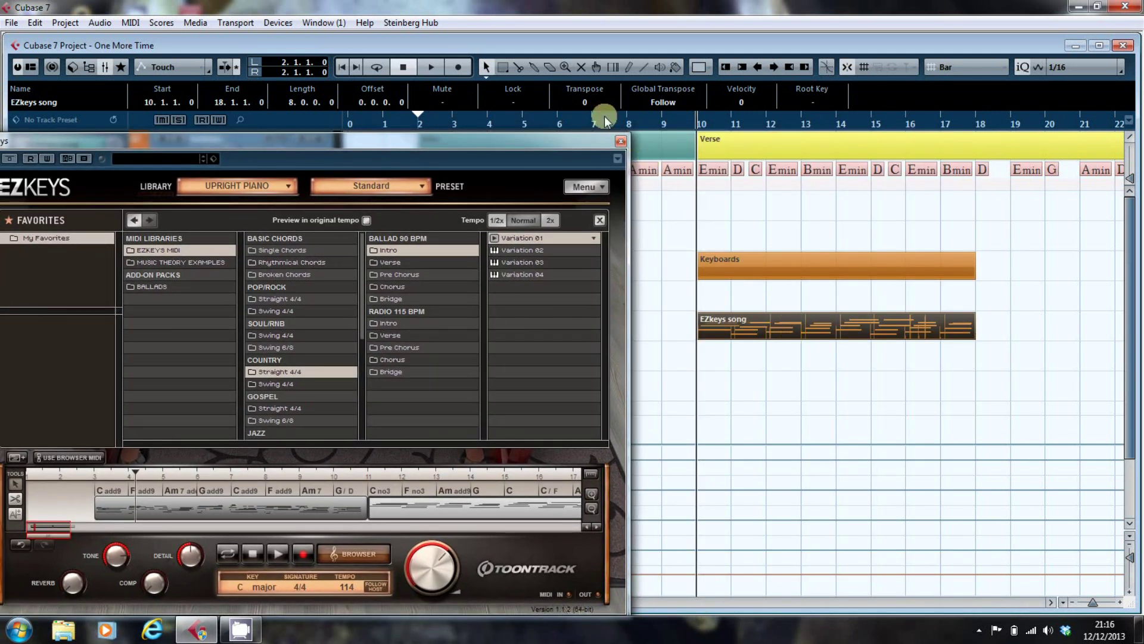
{"action": "left_click", "coordinate": [621, 143]}
{"action": "left_click", "coordinate": [170, 288]}
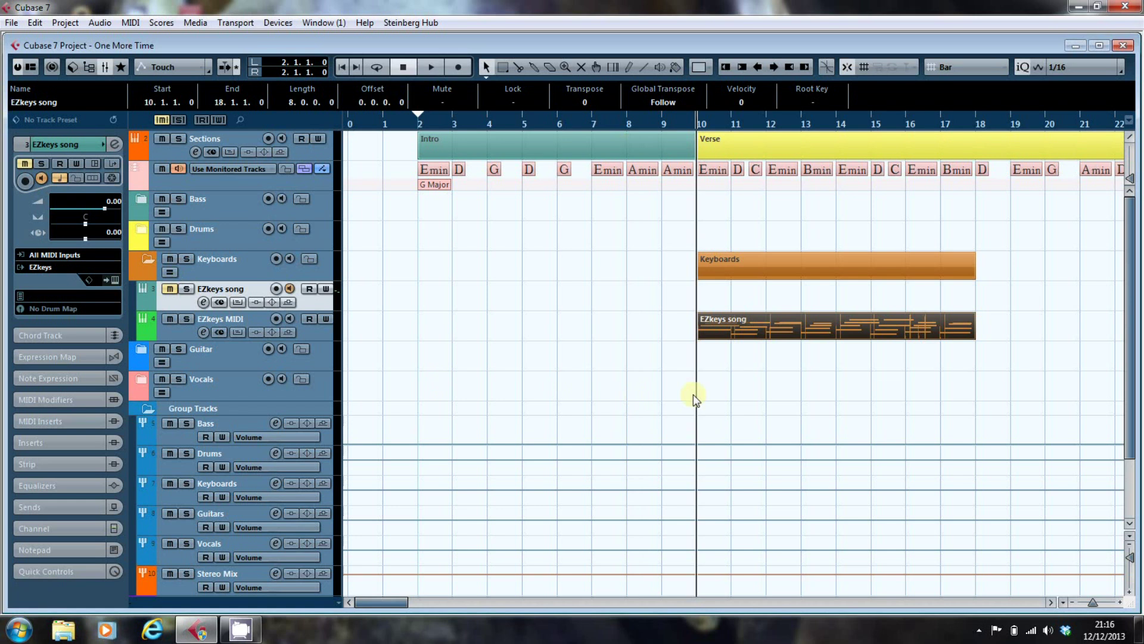
Play the EZkeys MIDI part from the start of the Verse at bar 10, and stop after a few bars.
{"action": "key", "text": "KP_1"}
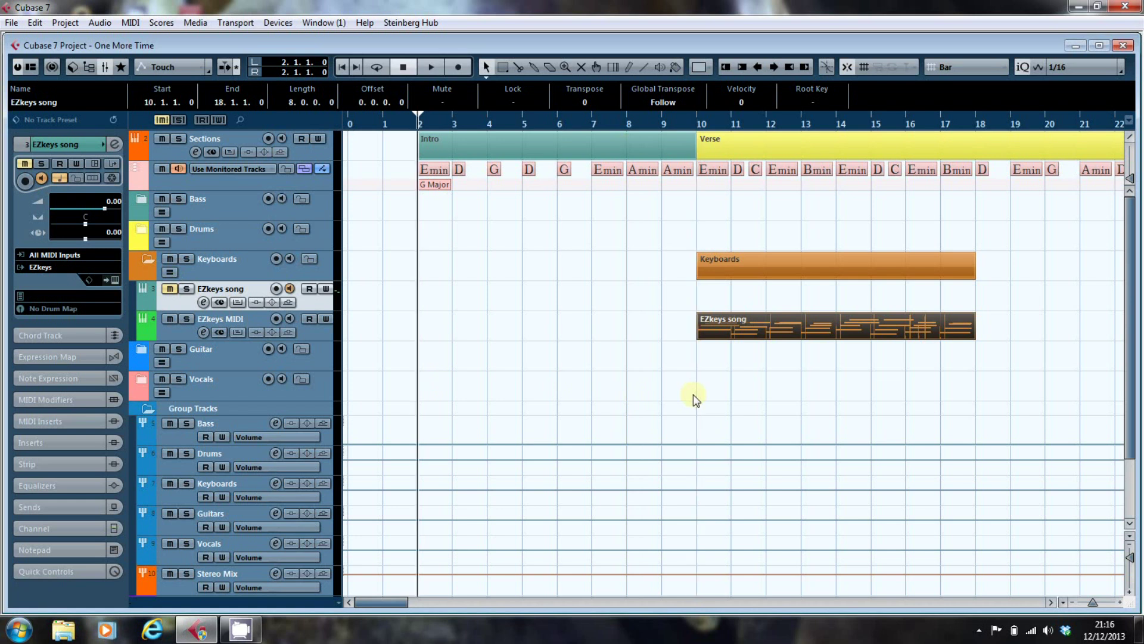
{"action": "left_click", "coordinate": [695, 117]}
{"action": "key", "text": "space"}
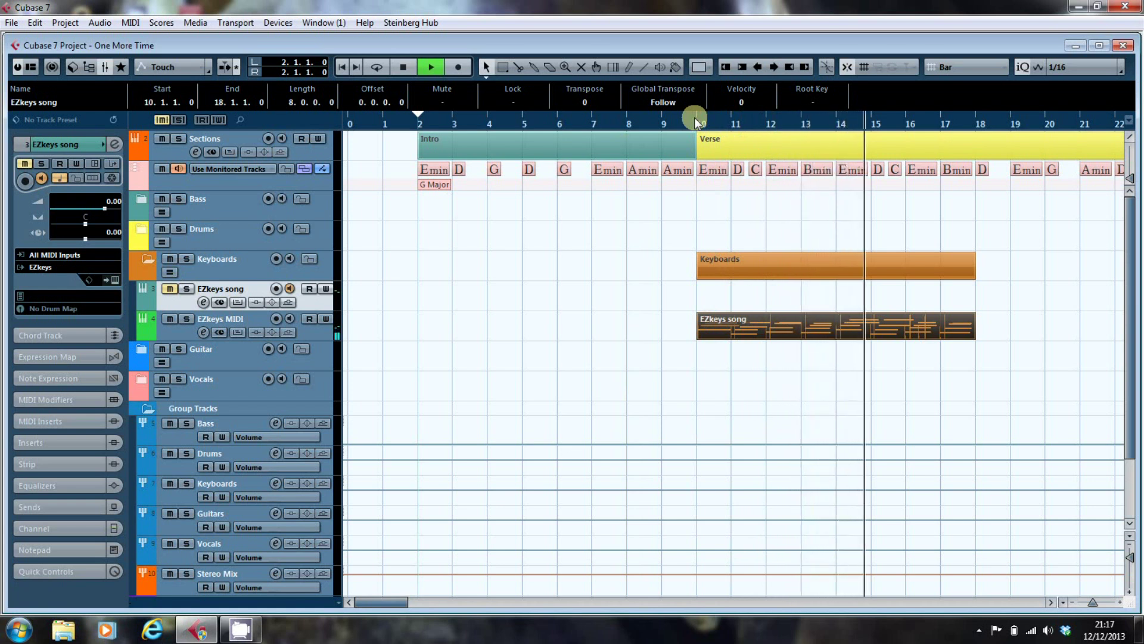
{"action": "key", "text": "space"}
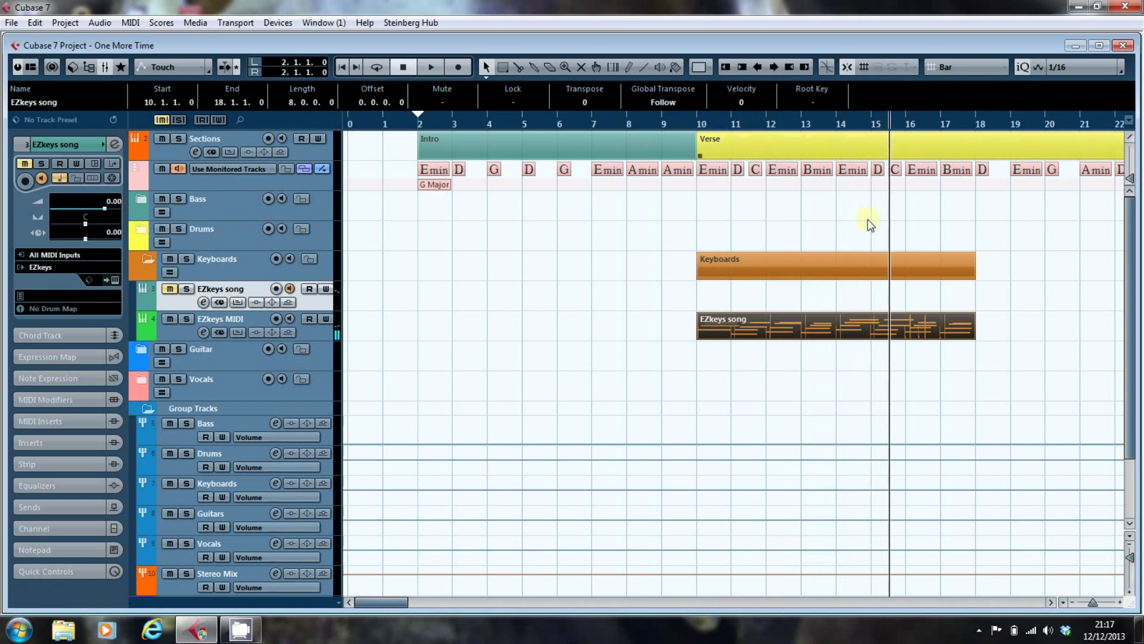
Set Follow Chord Track to Auto on the EZkeys MIDI track, synchronizing with Analyze Chords, and play the Verse from bar 10.
{"action": "left_click", "coordinate": [222, 327]}
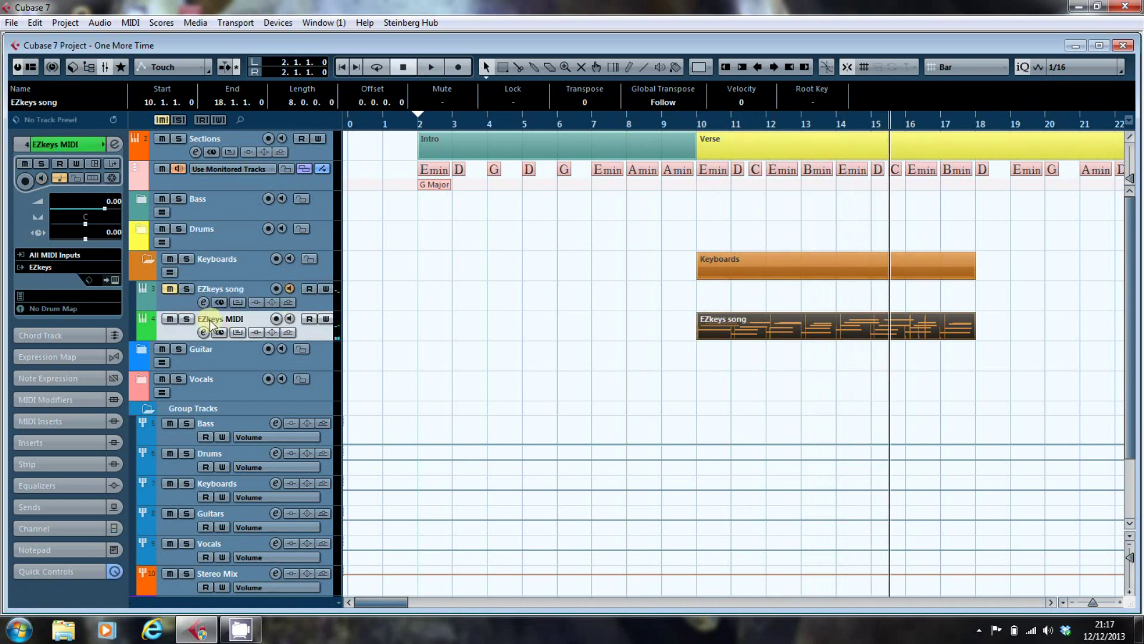
{"action": "left_click", "coordinate": [241, 285]}
{"action": "left_click", "coordinate": [234, 317]}
{"action": "left_click", "coordinate": [53, 336]}
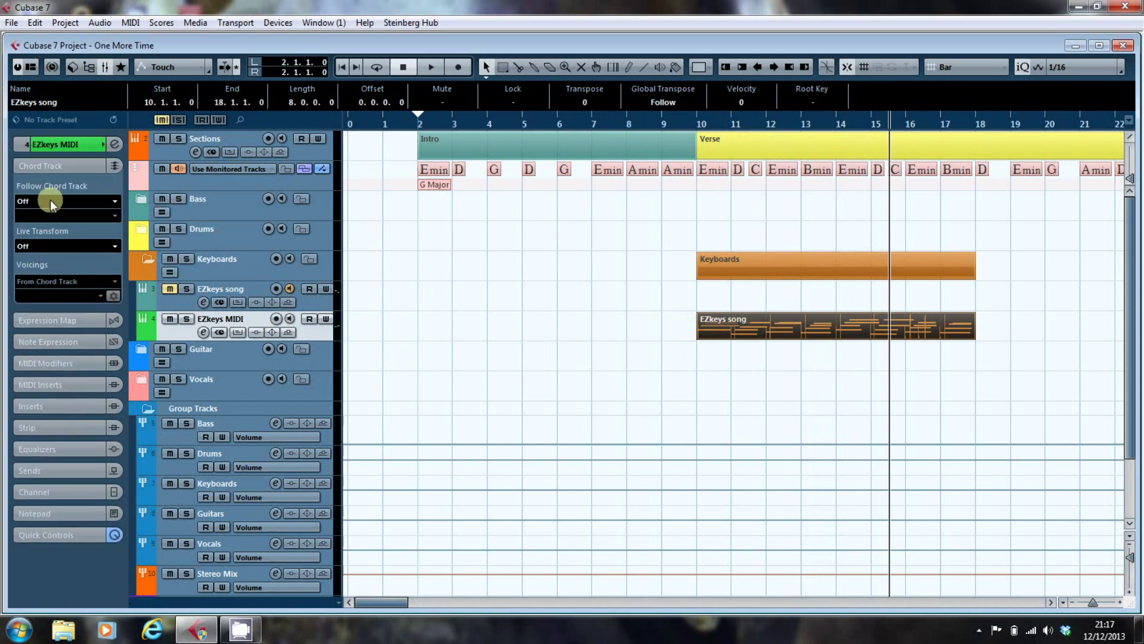
{"action": "left_click", "coordinate": [50, 201]}
{"action": "left_click", "coordinate": [49, 240]}
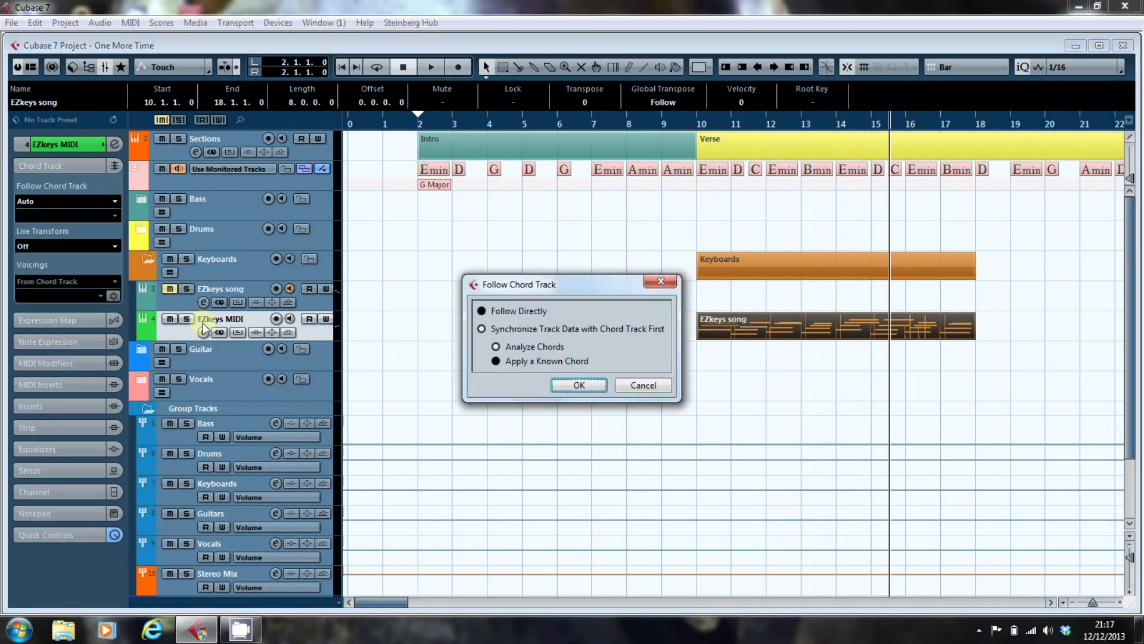
{"action": "left_click", "coordinate": [579, 386]}
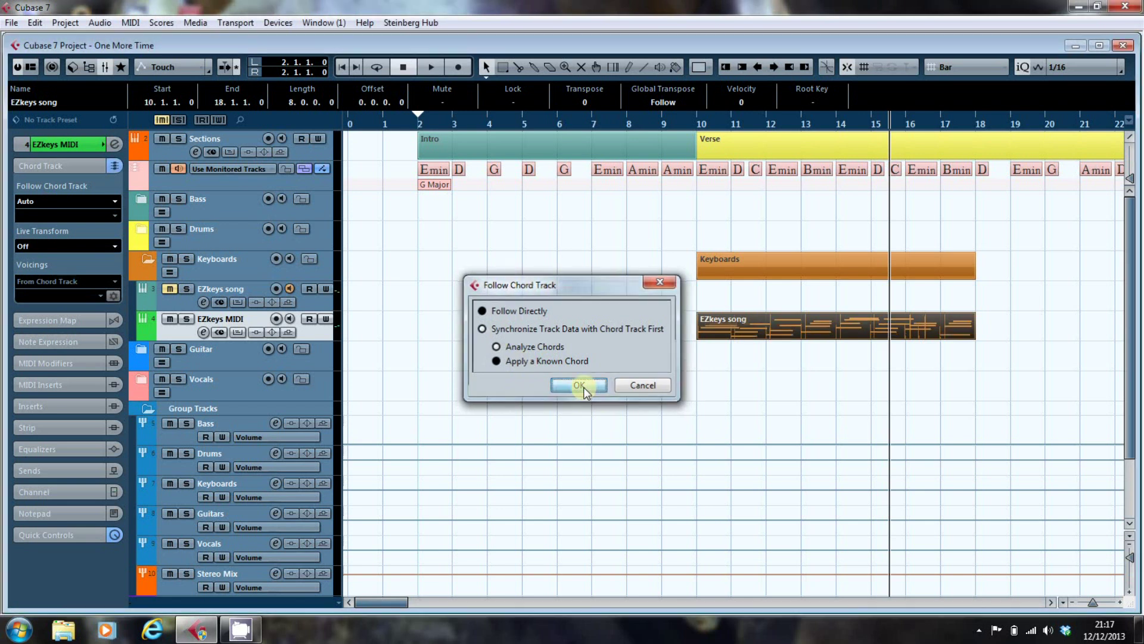
{"action": "double_click", "coordinate": [695, 117]}
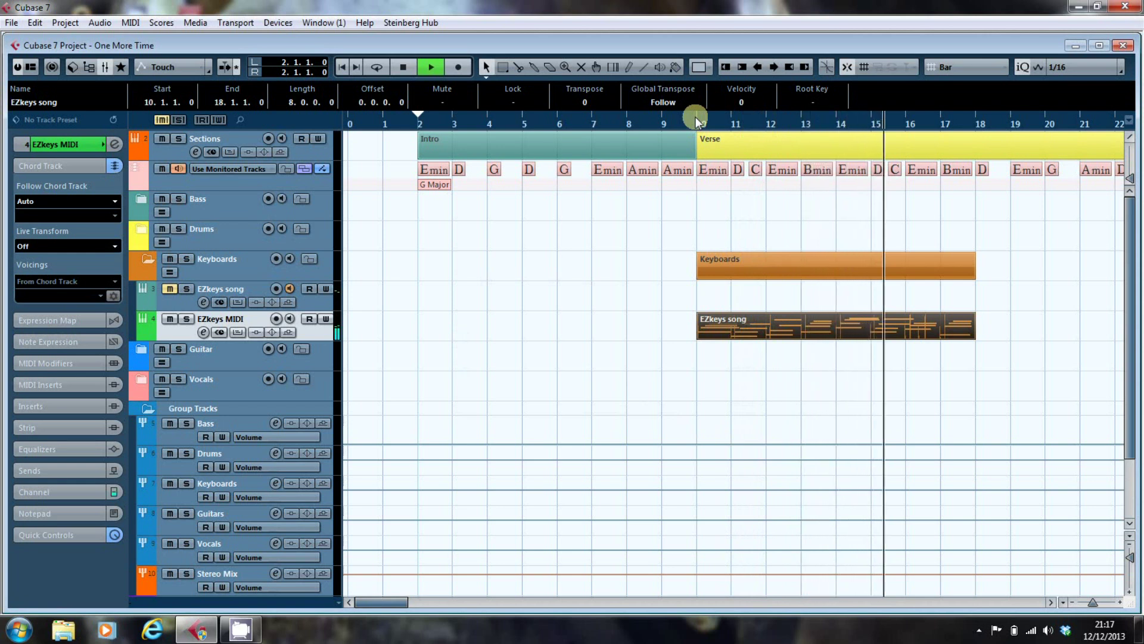
{"action": "key", "text": "space"}
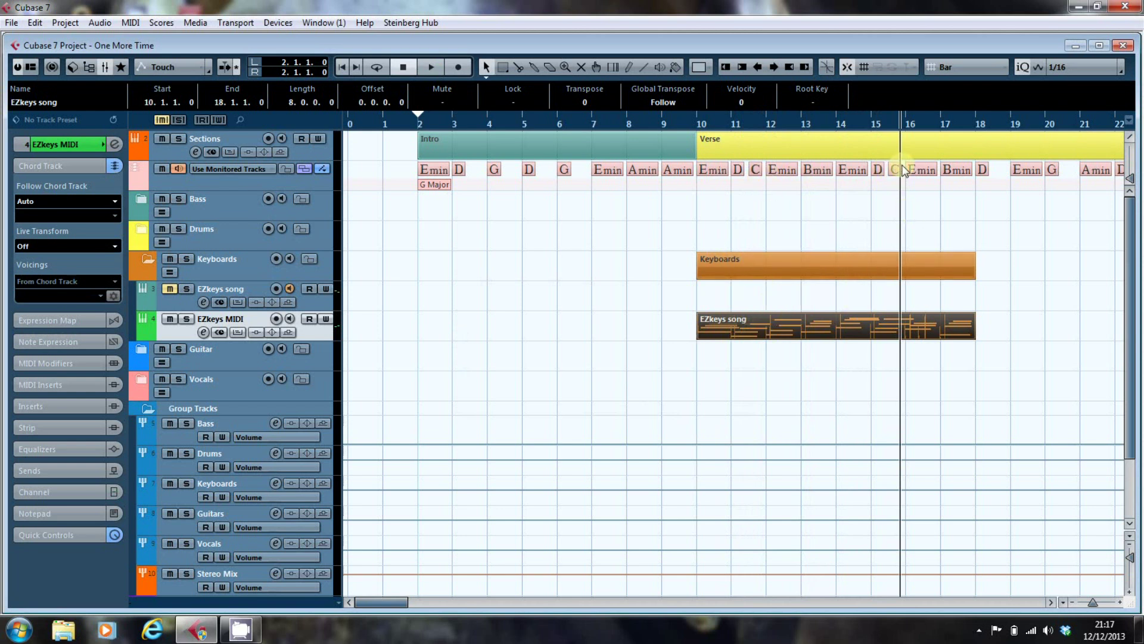
Unmute the EZkeys song track and select it.
{"action": "left_click", "coordinate": [163, 286]}
{"action": "left_click", "coordinate": [169, 287]}
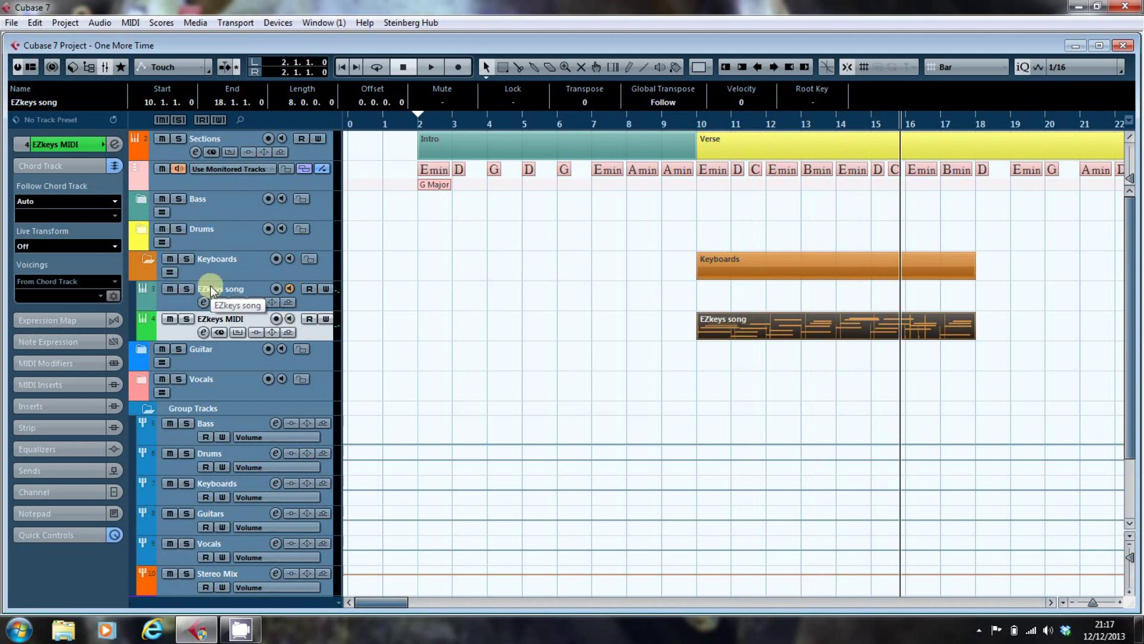
{"action": "left_click", "coordinate": [210, 285]}
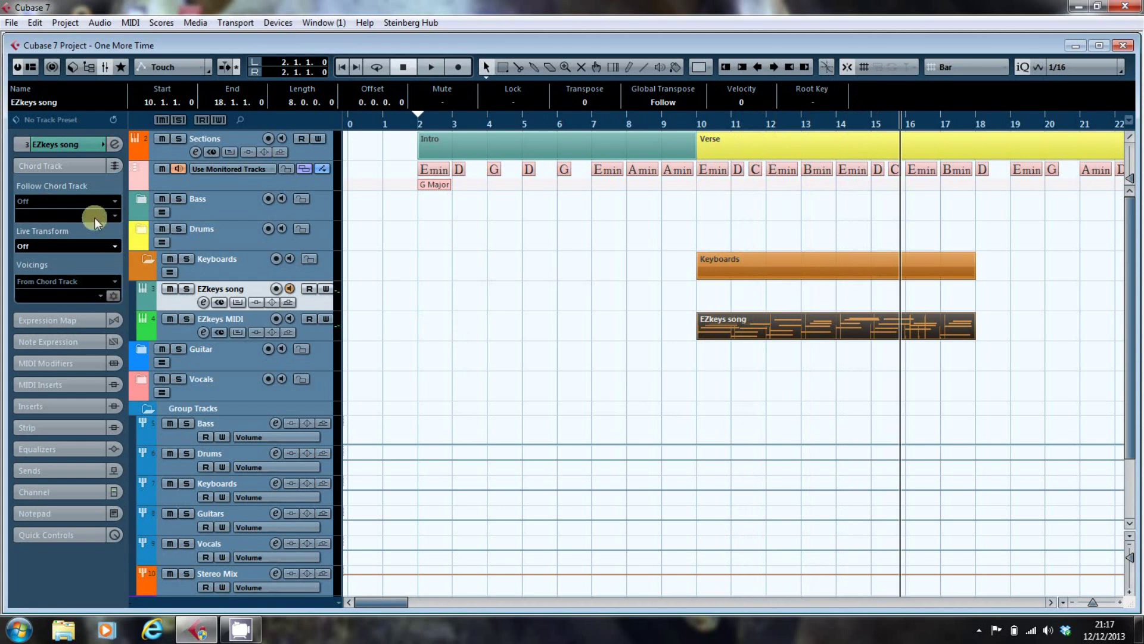
Open the EZkeys instrument and remove the second block, starting at bar 11, from its timeline.
{"action": "left_click", "coordinate": [95, 157]}
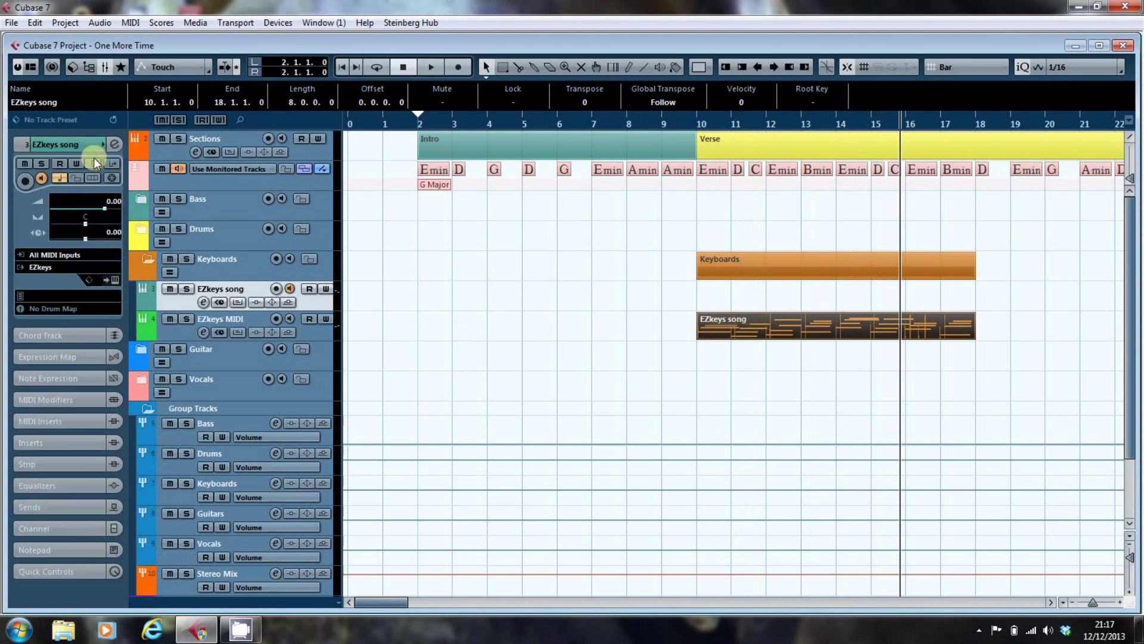
{"action": "left_click", "coordinate": [113, 282]}
{"action": "right_click", "coordinate": [473, 511]}
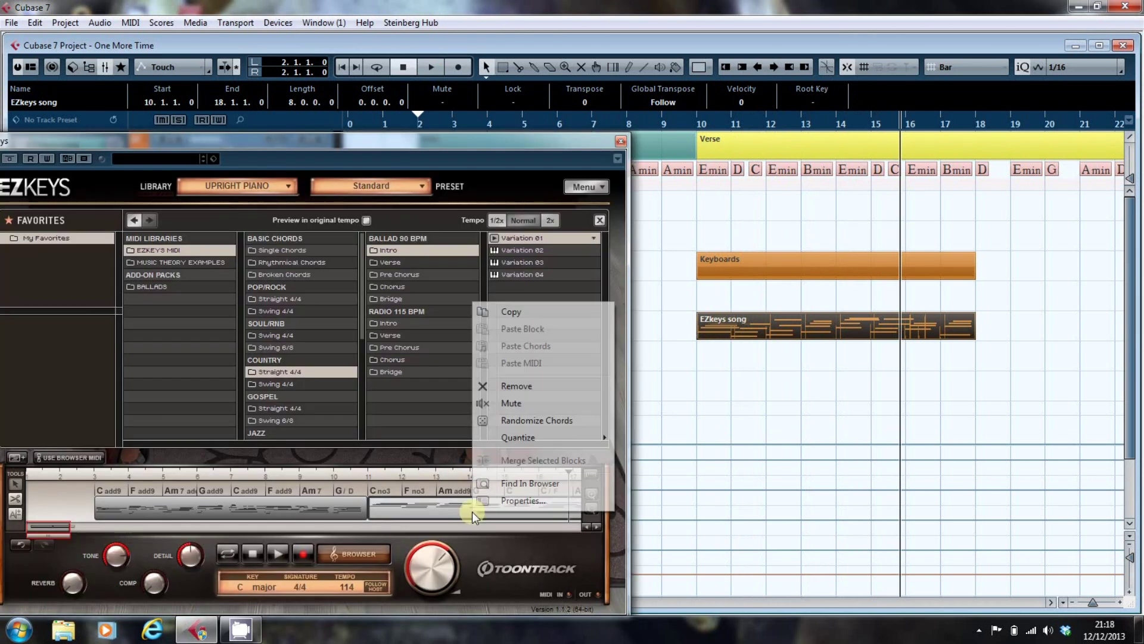
{"action": "left_click", "coordinate": [516, 386]}
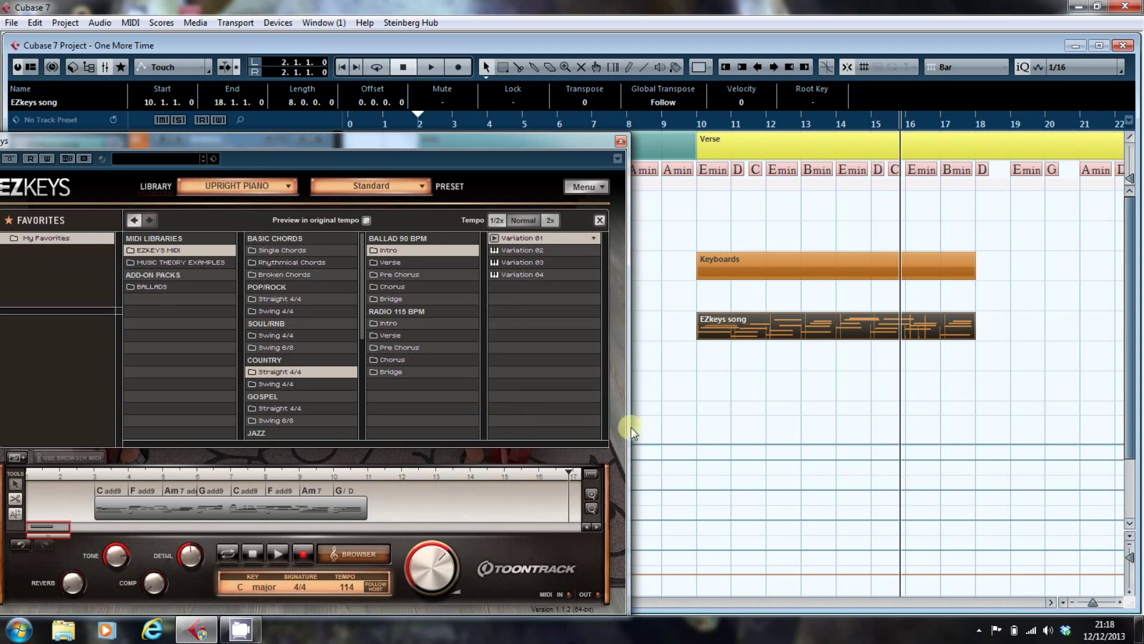
Play the Verse from bar 10 and delete the EZkeys song event from the EZkeys MIDI track.
{"action": "double_click", "coordinate": [695, 116]}
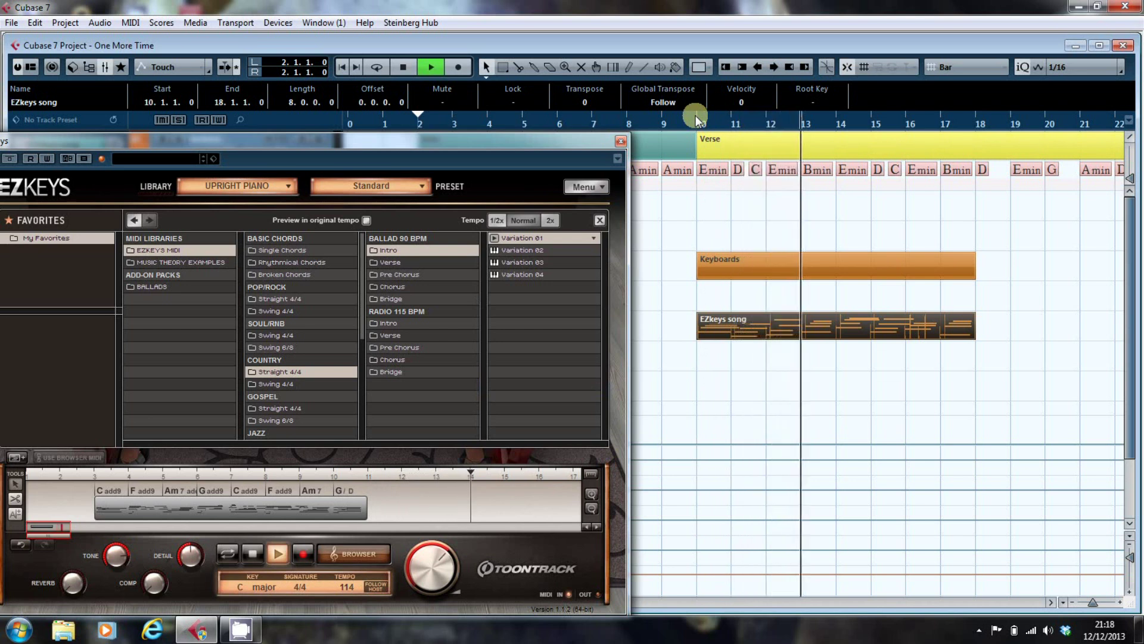
{"action": "key", "text": "space"}
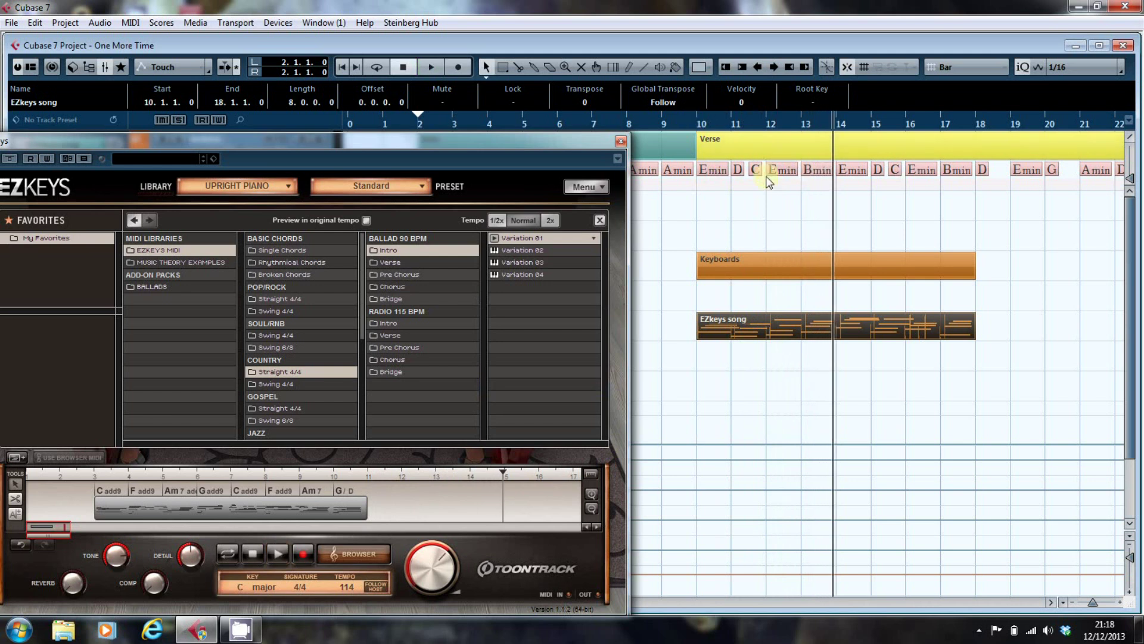
{"action": "left_click", "coordinate": [739, 338]}
{"action": "left_click_drag", "start_coordinate": [573, 143], "coordinate": [850, 88]}
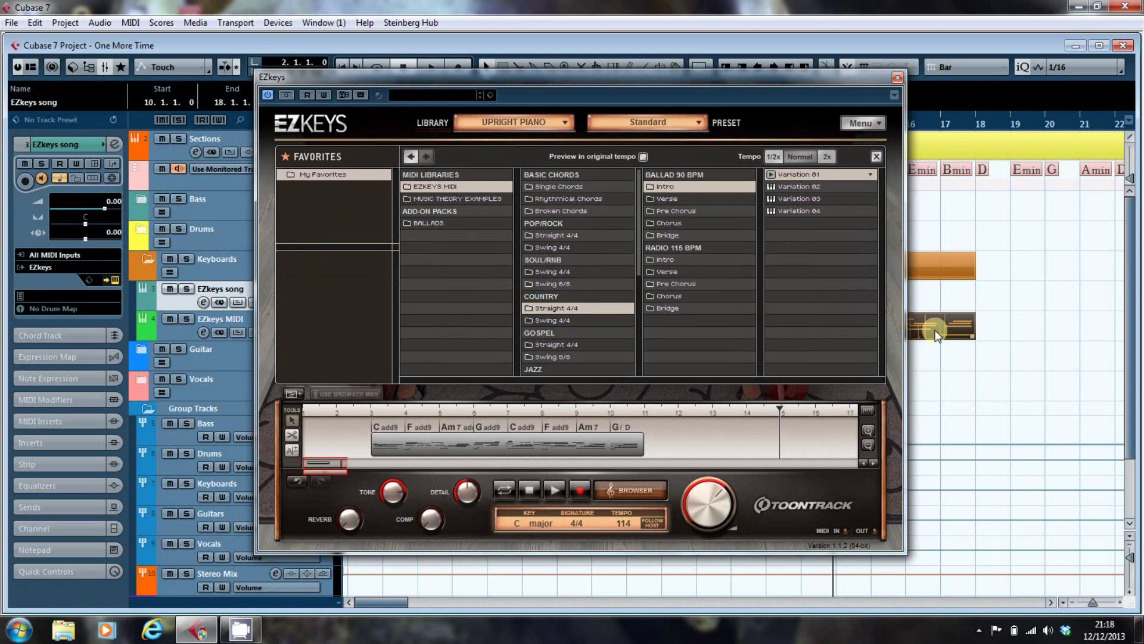
{"action": "left_click_drag", "start_coordinate": [936, 335], "coordinate": [959, 78]}
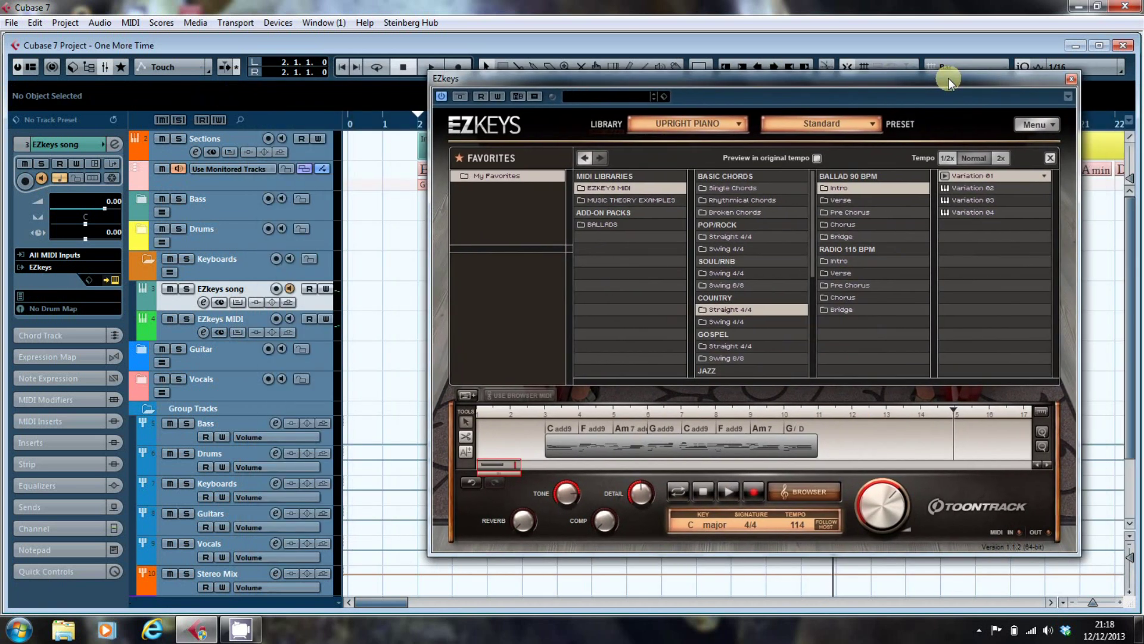
Change the first two chords of the EZkeys timeline block to Em and D, matching the start of the chord track.
{"action": "left_click_drag", "start_coordinate": [817, 82], "coordinate": [793, 214]}
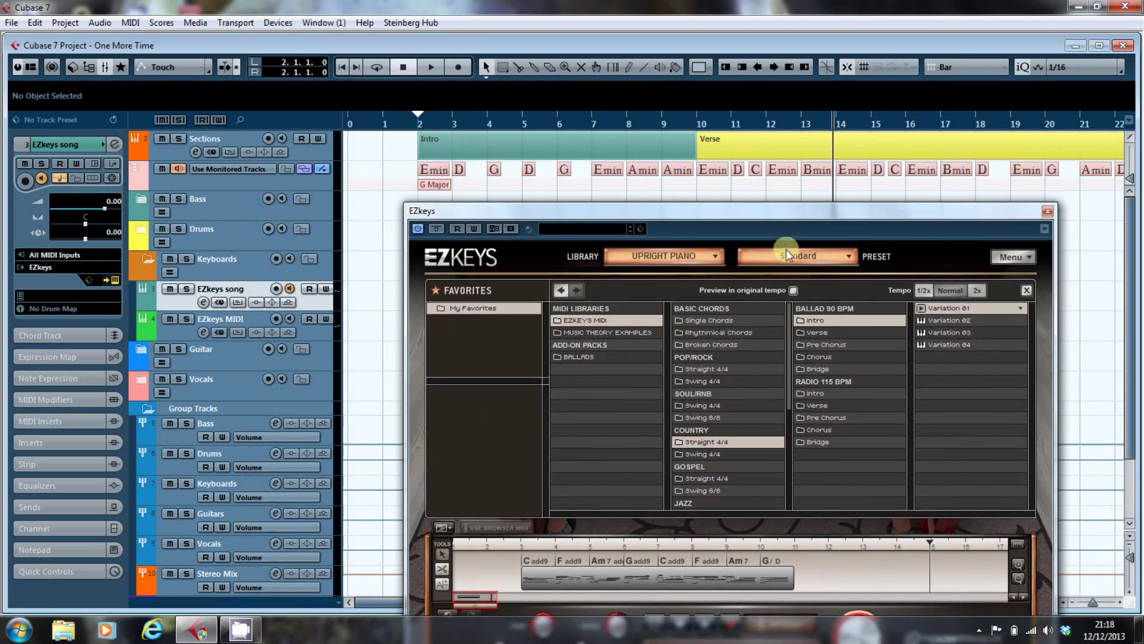
{"action": "left_click", "coordinate": [535, 564]}
{"action": "left_click", "coordinate": [550, 533]}
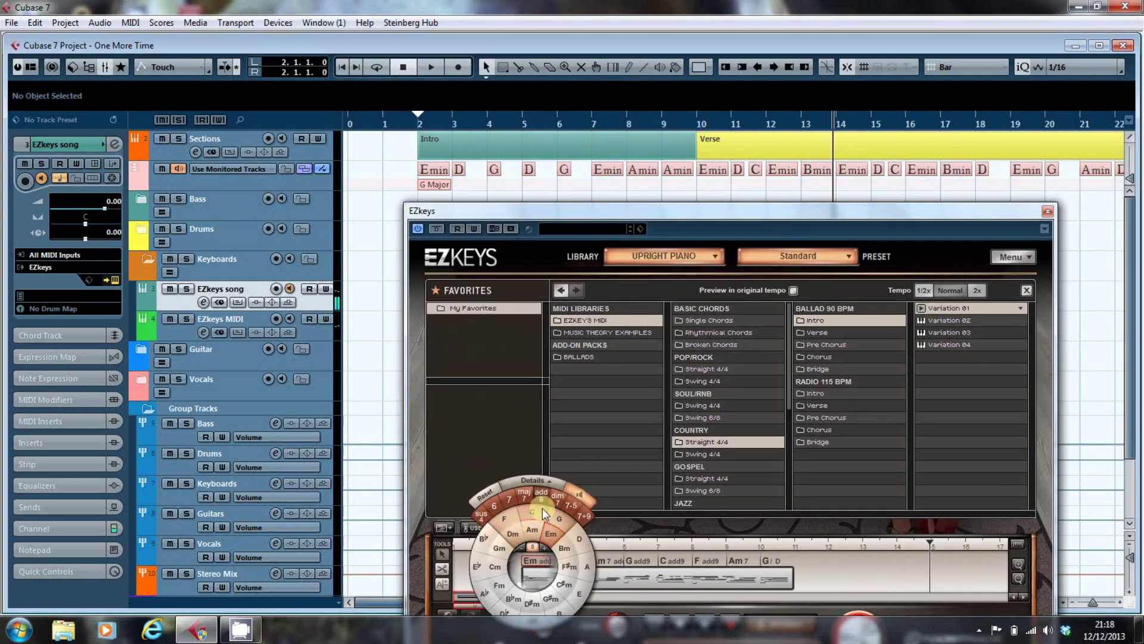
{"action": "left_click", "coordinate": [878, 562]}
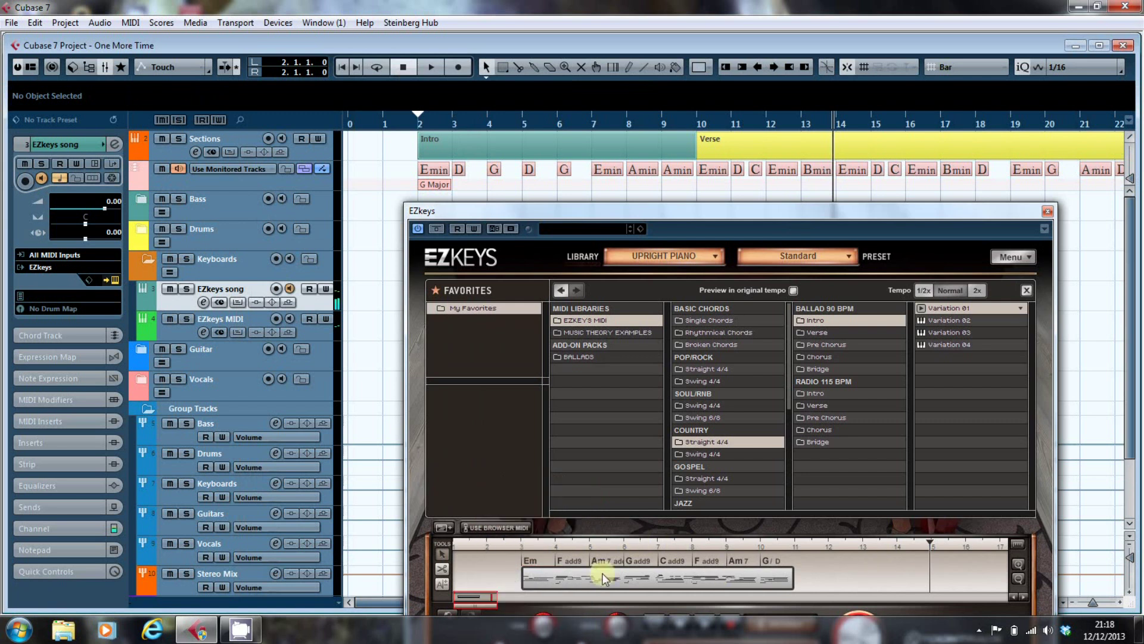
{"action": "left_click", "coordinate": [569, 561]}
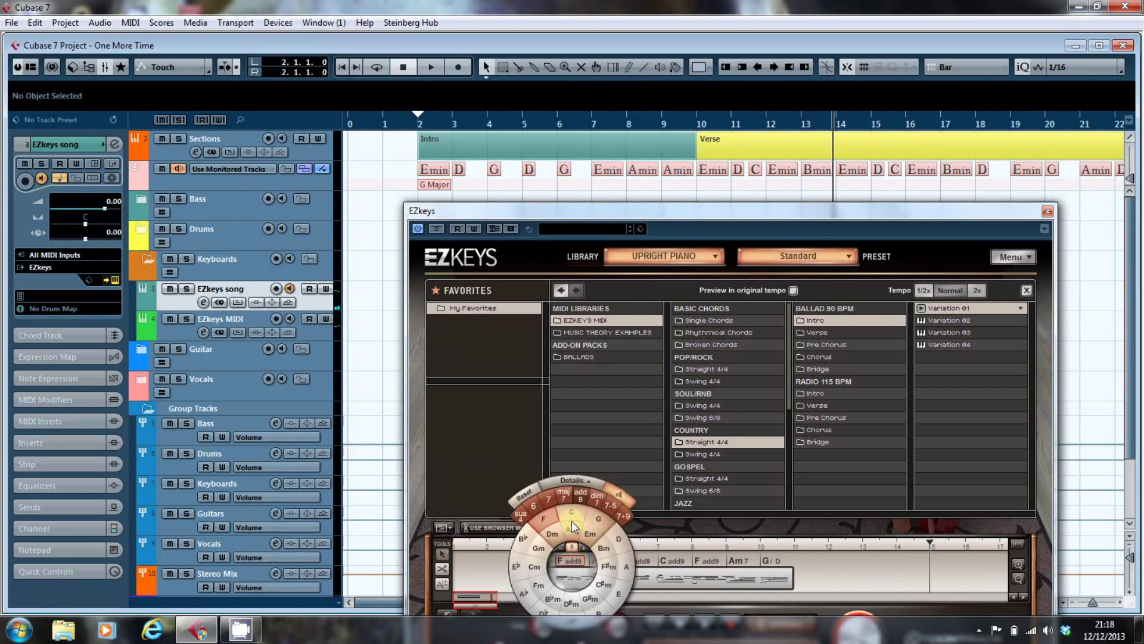
{"action": "left_click", "coordinate": [620, 541]}
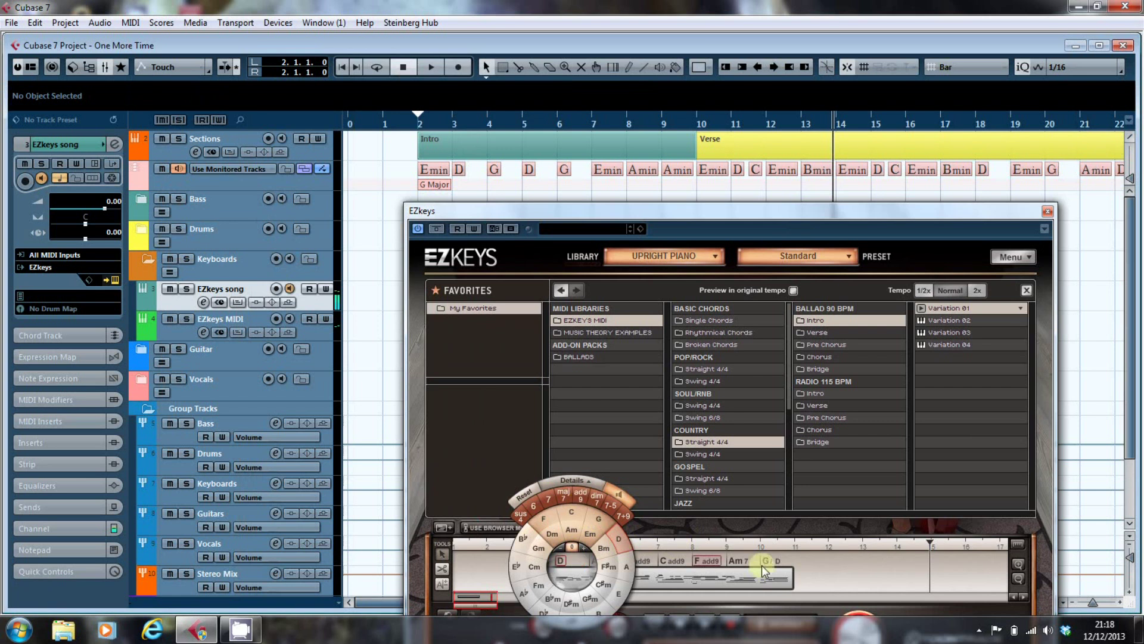
{"action": "left_click", "coordinate": [803, 570]}
Change the third chord of the EZkeys block to a plain G, removing its added extensions.
{"action": "left_click", "coordinate": [589, 561]}
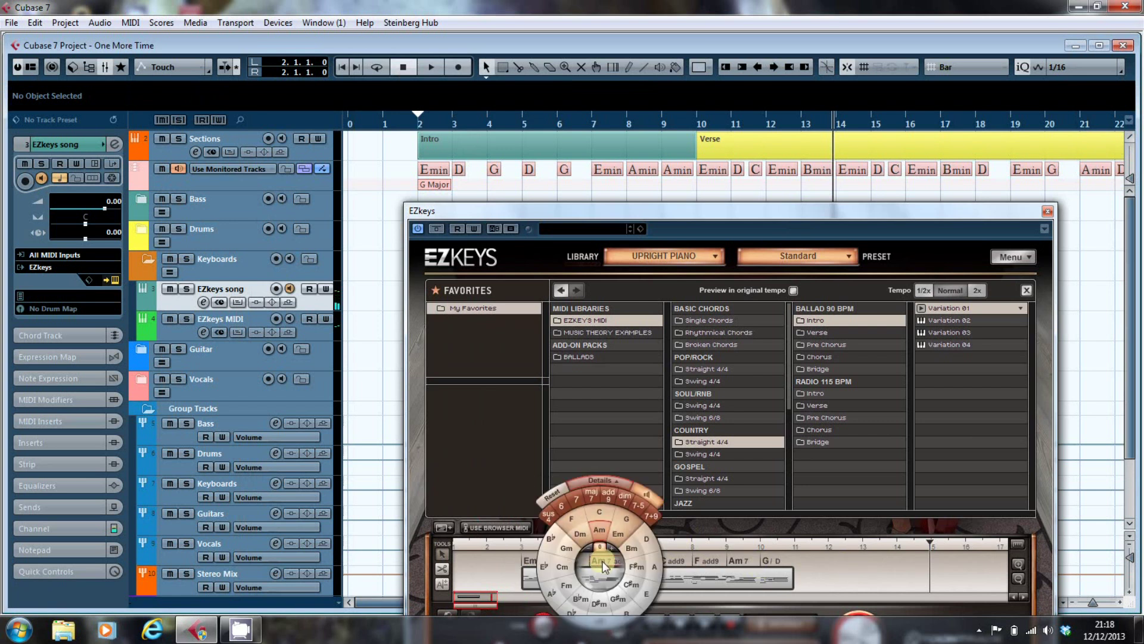
{"action": "left_click", "coordinate": [625, 521]}
{"action": "left_click", "coordinate": [876, 577]}
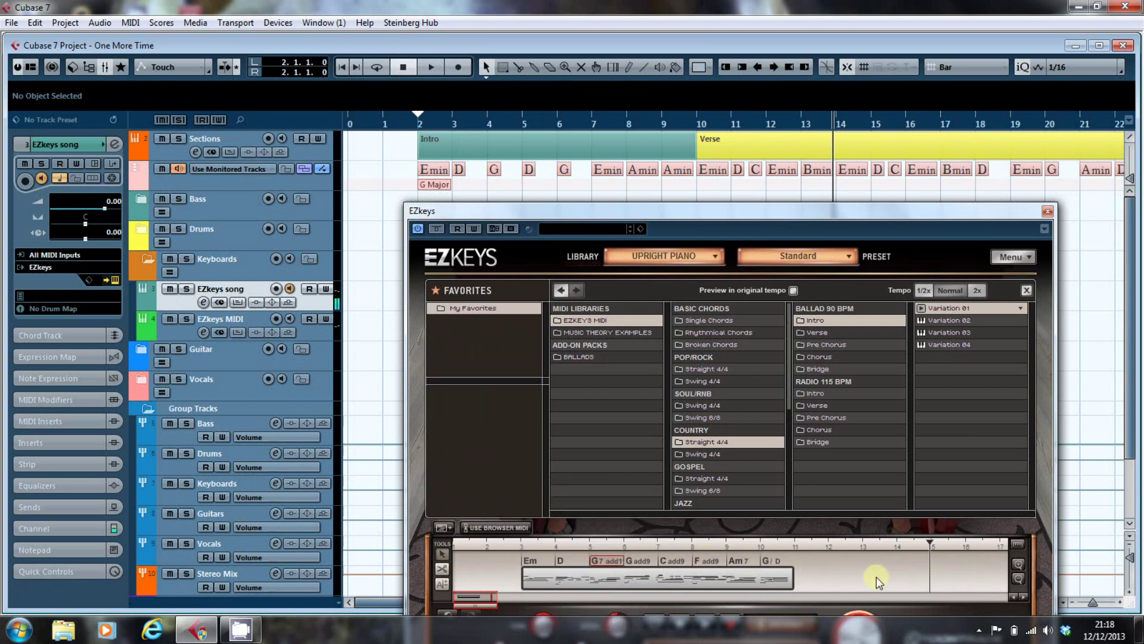
{"action": "left_click", "coordinate": [614, 556]}
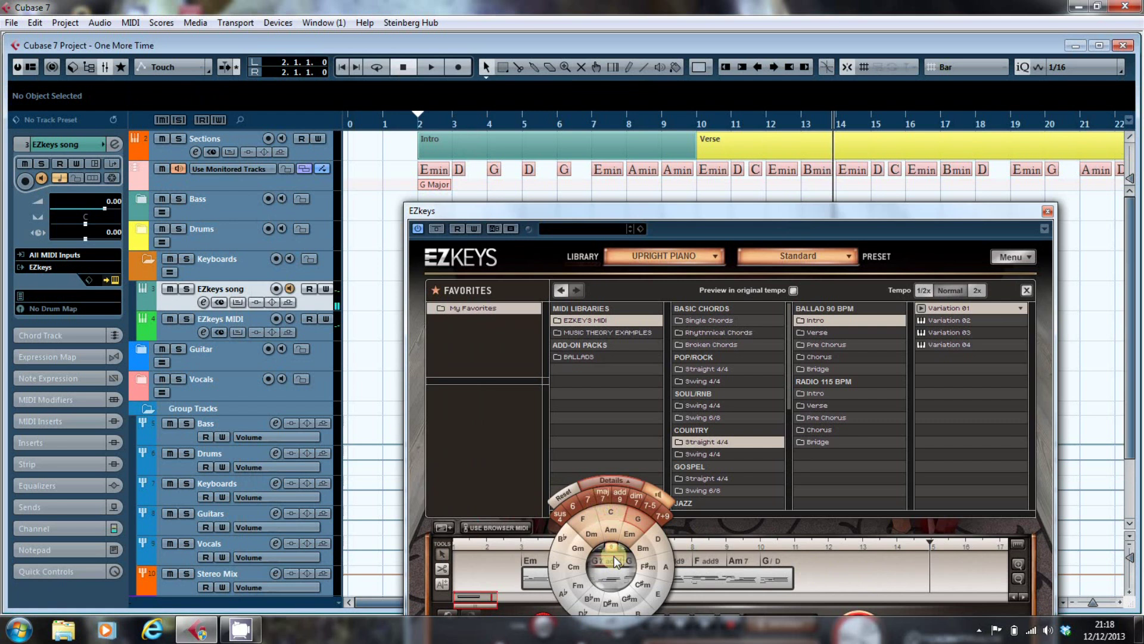
{"action": "left_click", "coordinate": [609, 482]}
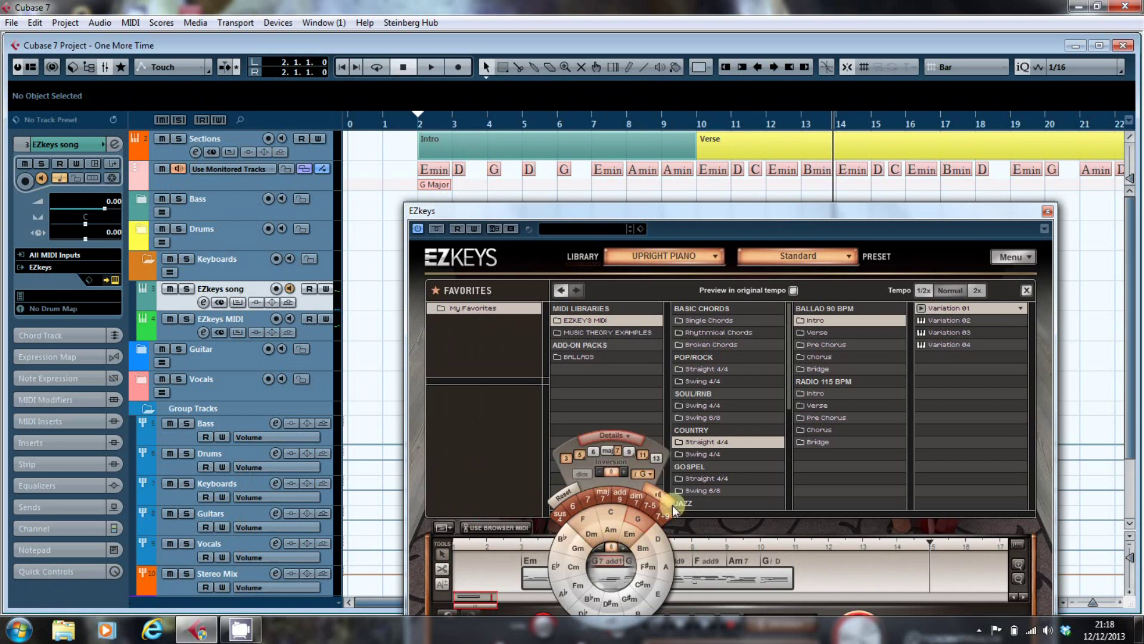
{"action": "left_click", "coordinate": [642, 455]}
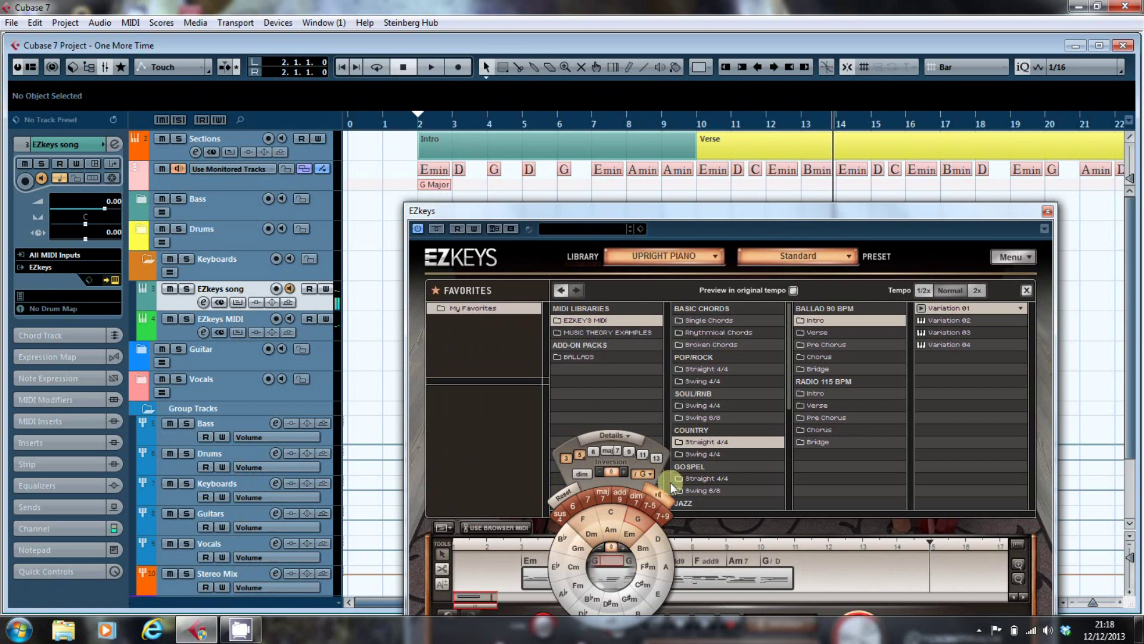
{"action": "left_click", "coordinate": [841, 570]}
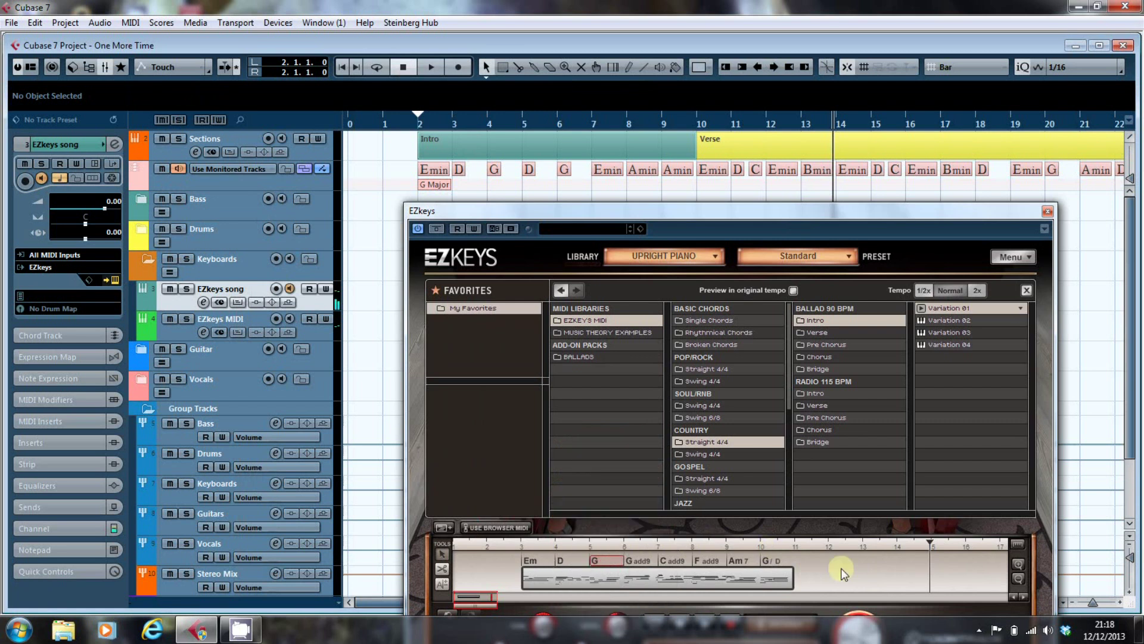
Change the fourth chord of the EZkeys block to a plain D, removing the added 9.
{"action": "left_click", "coordinate": [643, 556]}
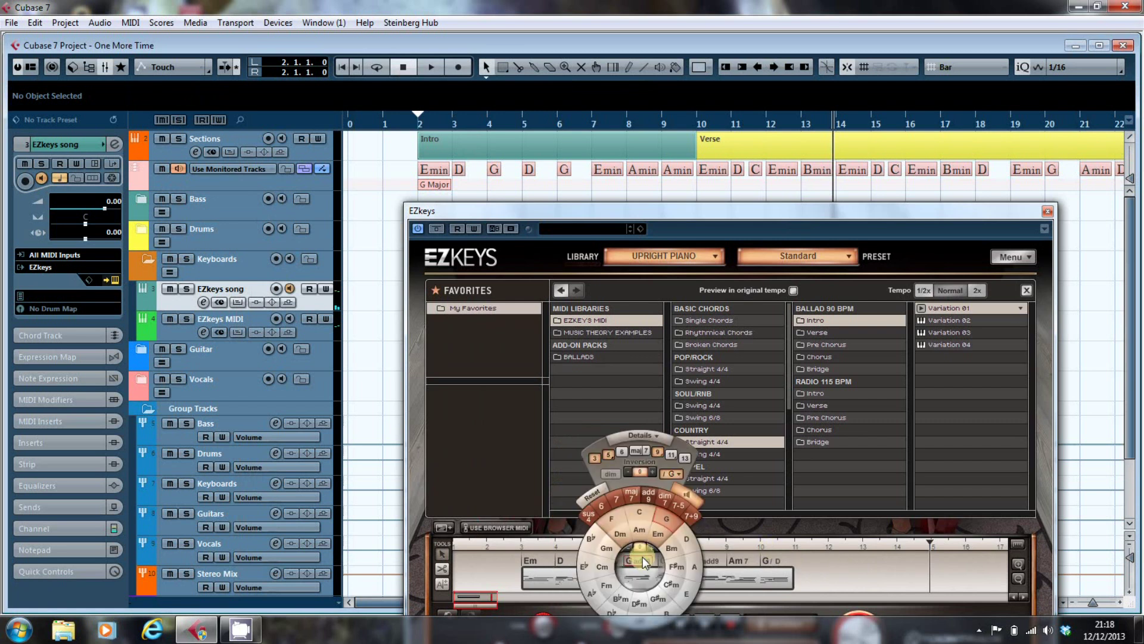
{"action": "left_click", "coordinate": [684, 539]}
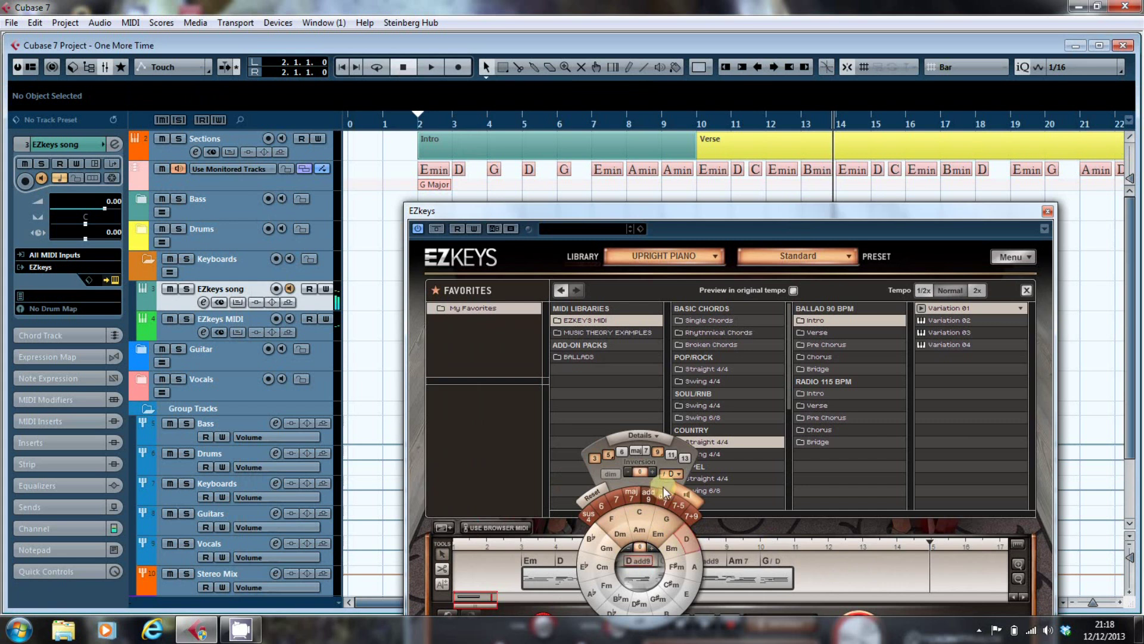
{"action": "left_click", "coordinate": [657, 451]}
{"action": "left_click", "coordinate": [827, 562]}
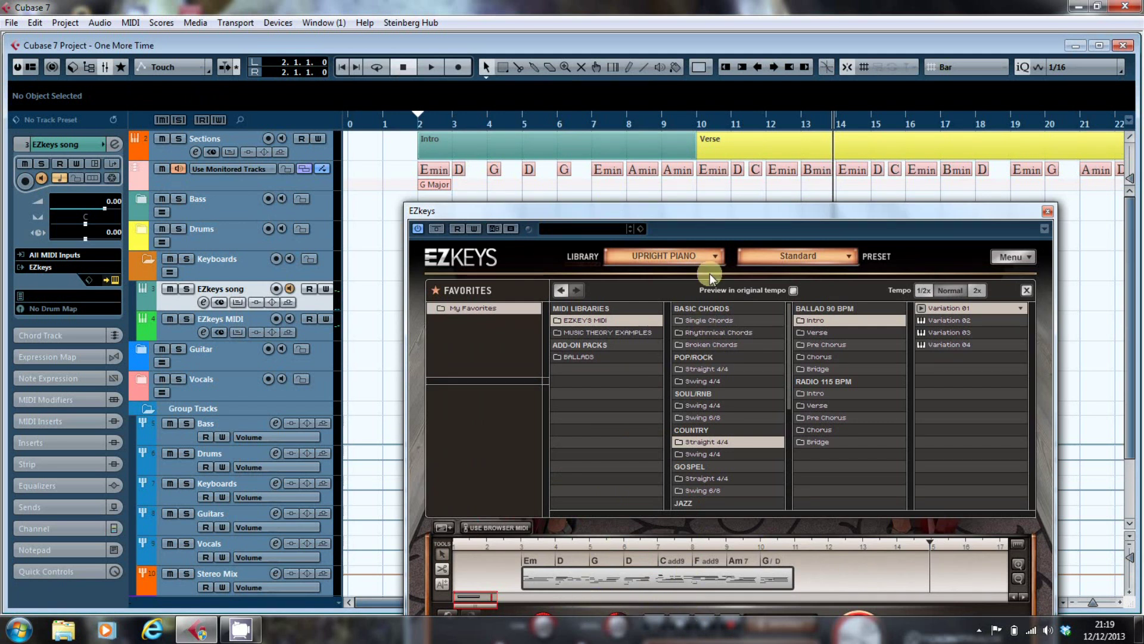
Remove the remaining block from the EZkeys timeline.
{"action": "left_click_drag", "start_coordinate": [726, 212], "coordinate": [582, 100]}
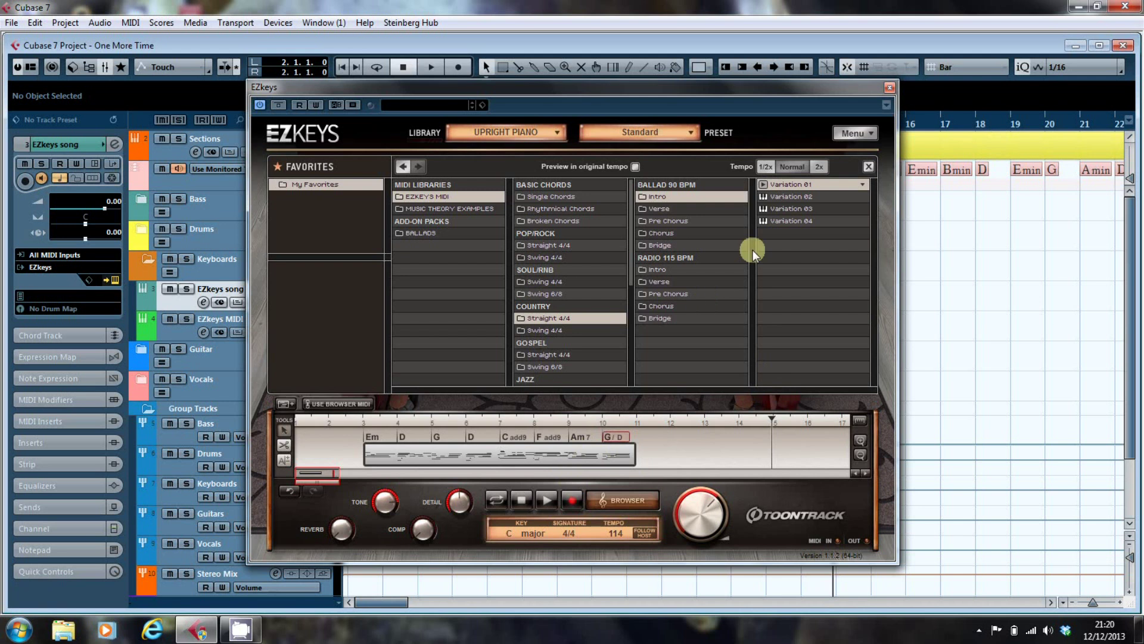
{"action": "right_click", "coordinate": [535, 450]}
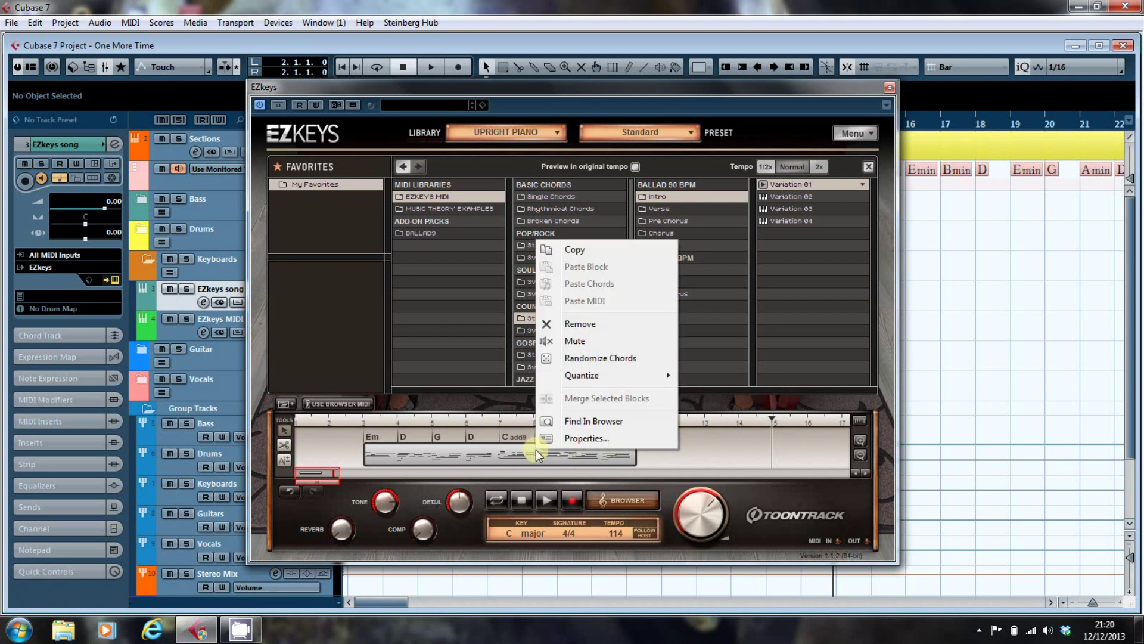
{"action": "left_click", "coordinate": [581, 323]}
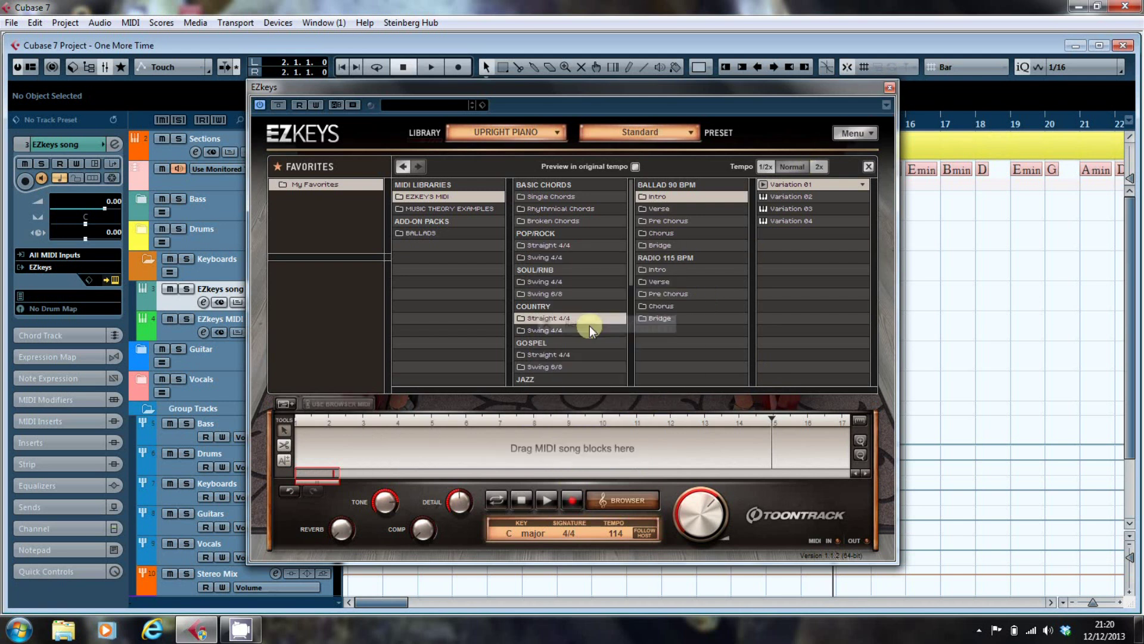
Set the EZkeys key signature to G major and close the instrument window.
{"action": "left_click", "coordinate": [510, 535]}
{"action": "left_click", "coordinate": [543, 463]}
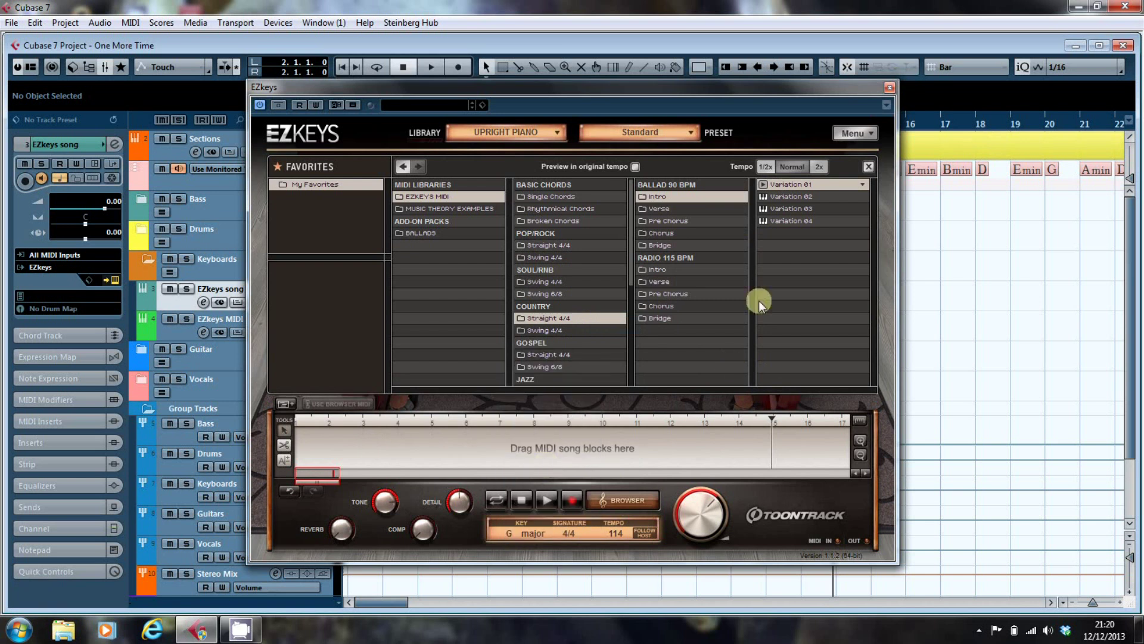
{"action": "left_click", "coordinate": [889, 89]}
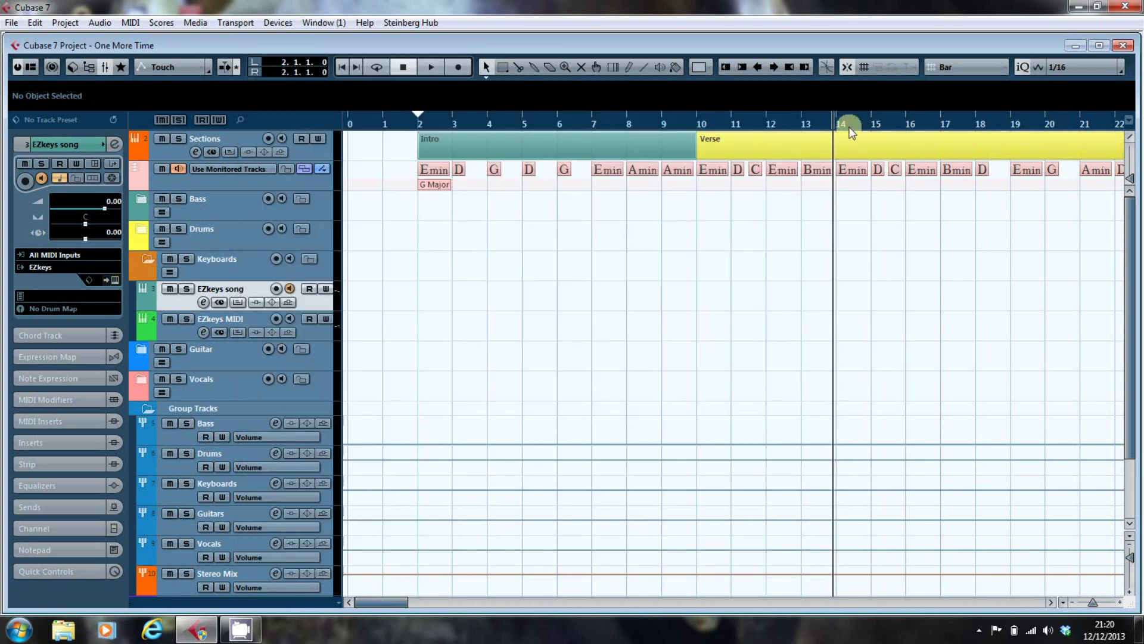
Convert all events of the chord track into MIDI parts on the EZkeys song track, starting at bar 2.
{"action": "left_click", "coordinate": [246, 324]}
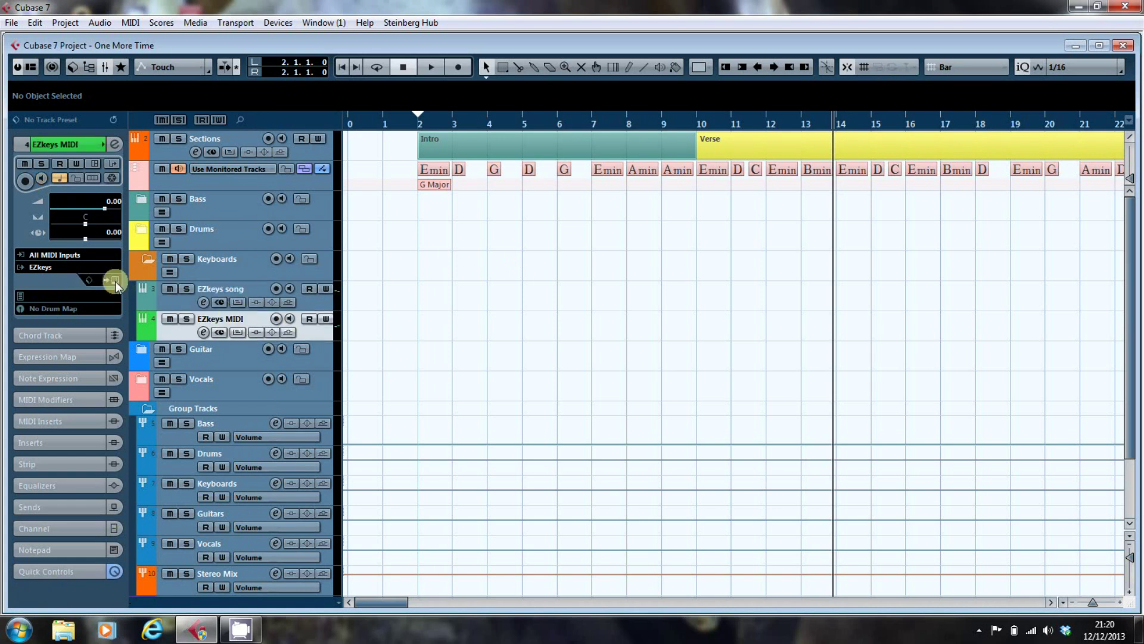
{"action": "left_click", "coordinate": [238, 288]}
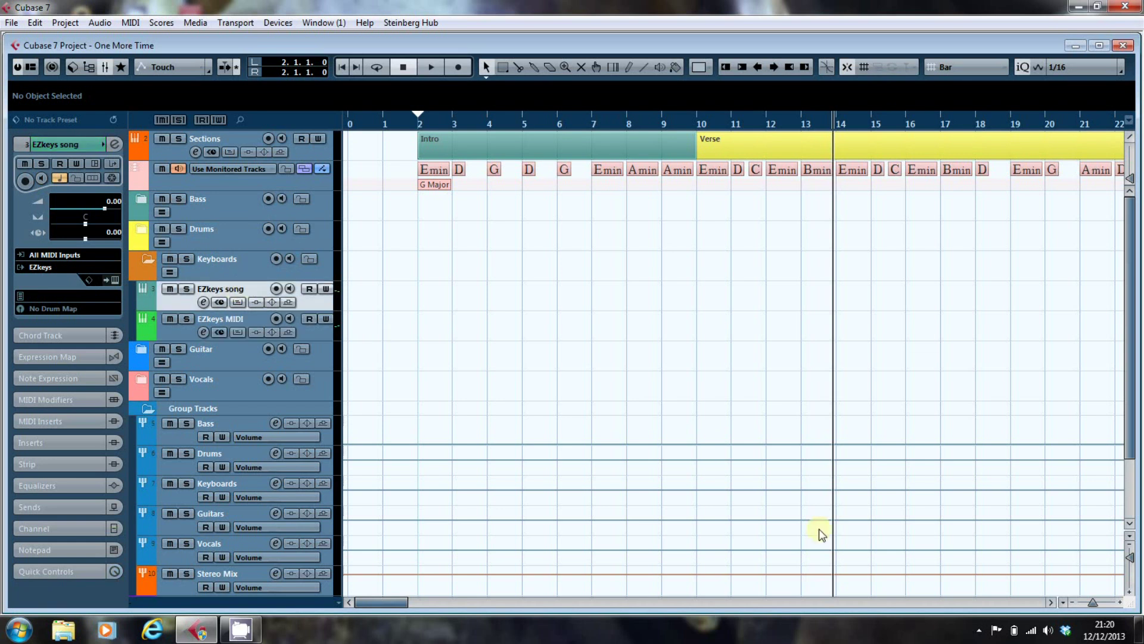
{"action": "left_click", "coordinate": [1063, 602]}
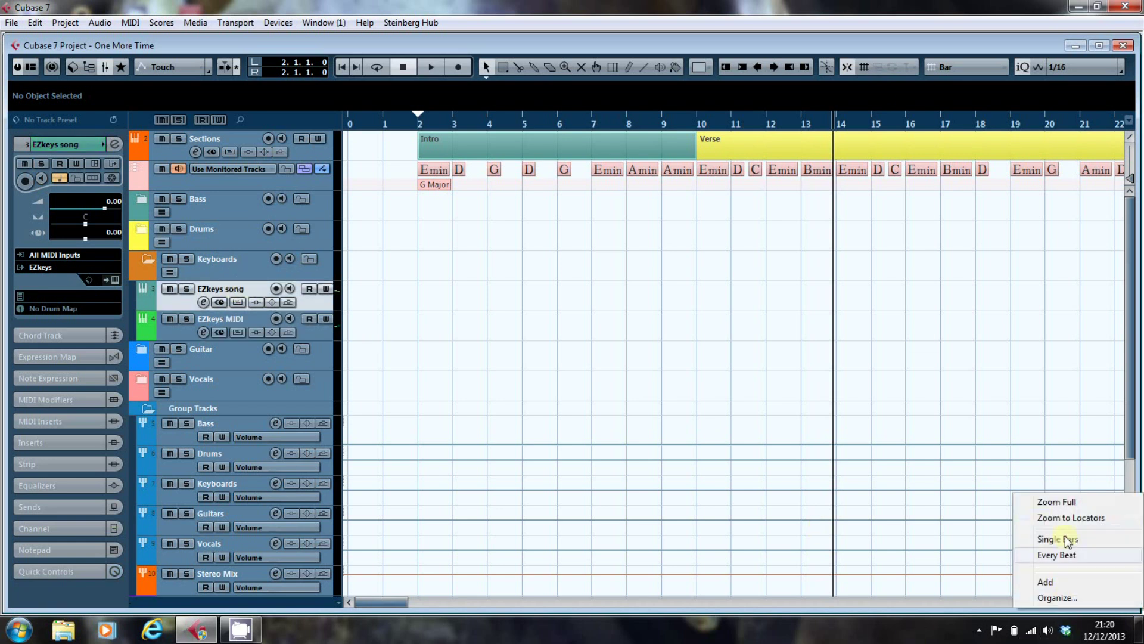
{"action": "left_click", "coordinate": [1057, 502]}
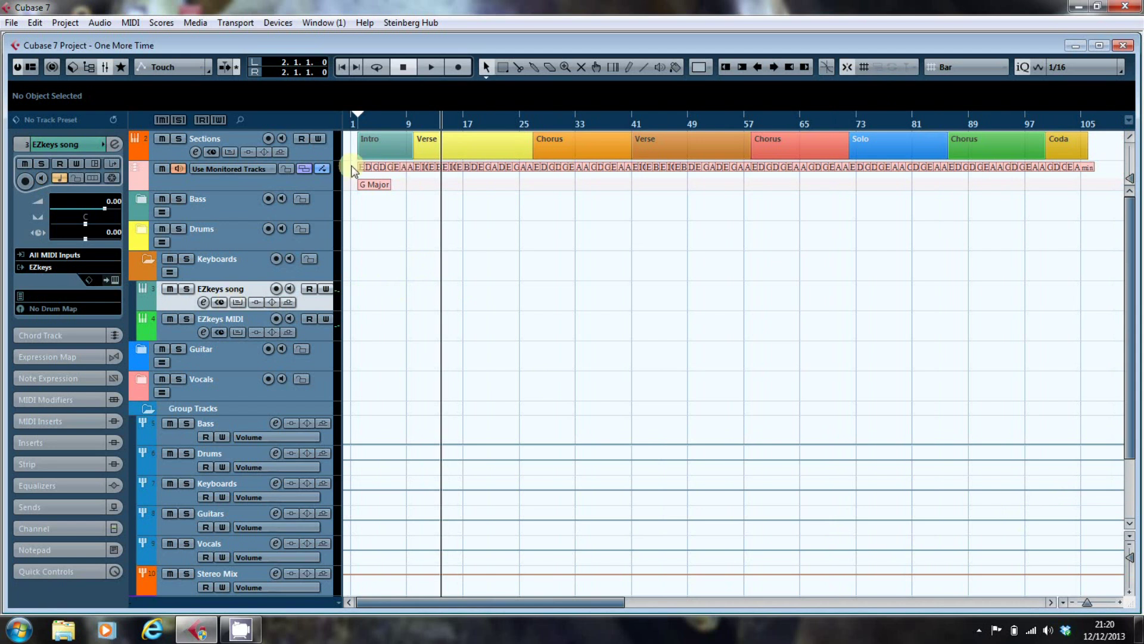
{"action": "left_click_drag", "start_coordinate": [381, 173], "coordinate": [1111, 174]}
{"action": "left_click_drag", "start_coordinate": [361, 167], "coordinate": [362, 304]}
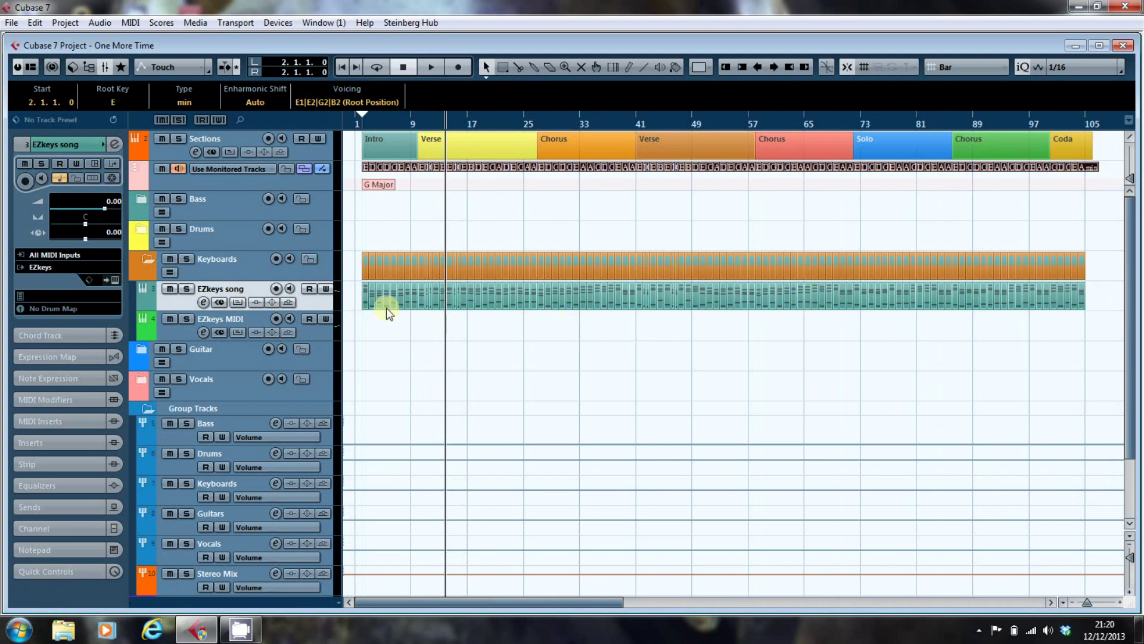
Bounce all the chord MIDI parts on the EZkeys song track into one continuous part.
{"action": "left_click_drag", "start_coordinate": [355, 302], "coordinate": [1099, 340]}
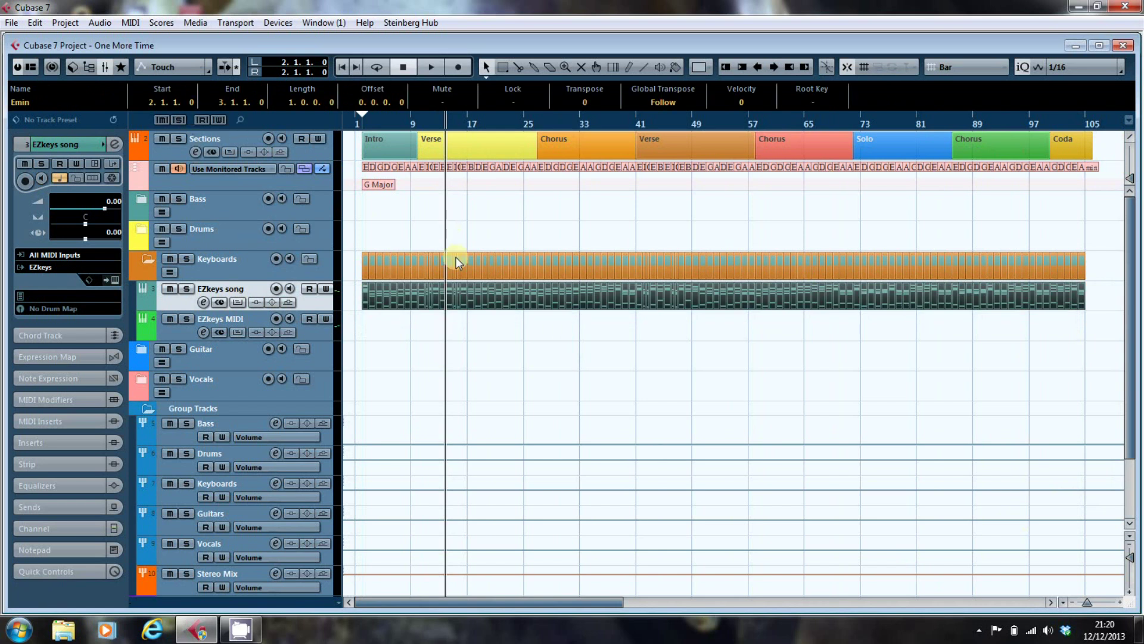
{"action": "scroll", "coordinate": [456, 256], "scroll_direction": "down", "scroll_amount": 3}
{"action": "scroll", "coordinate": [458, 262], "scroll_direction": "up", "scroll_amount": 3}
{"action": "left_click", "coordinate": [131, 23]}
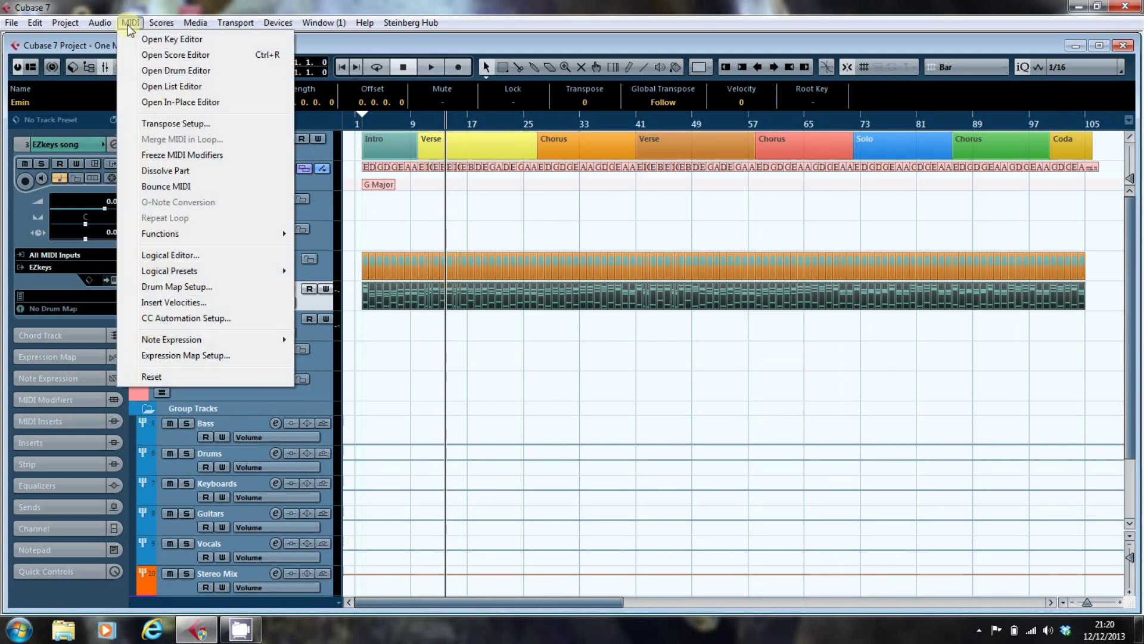
{"action": "left_click", "coordinate": [168, 187]}
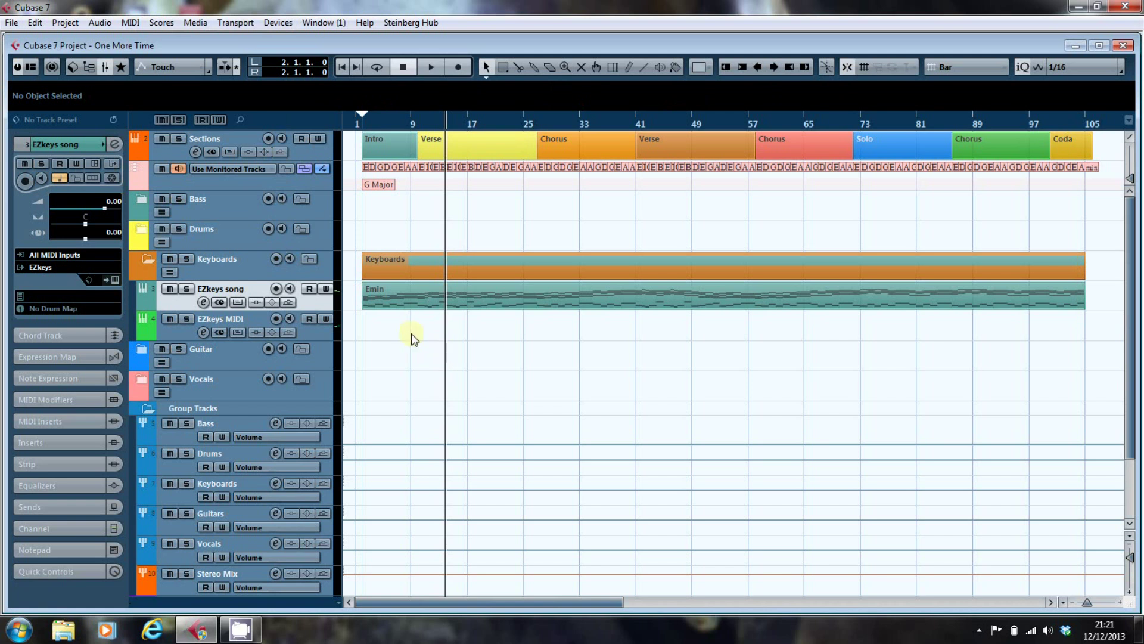
Rename the bounced part on the EZkeys song track as One More Time MIDI.
{"action": "left_click", "coordinate": [382, 288]}
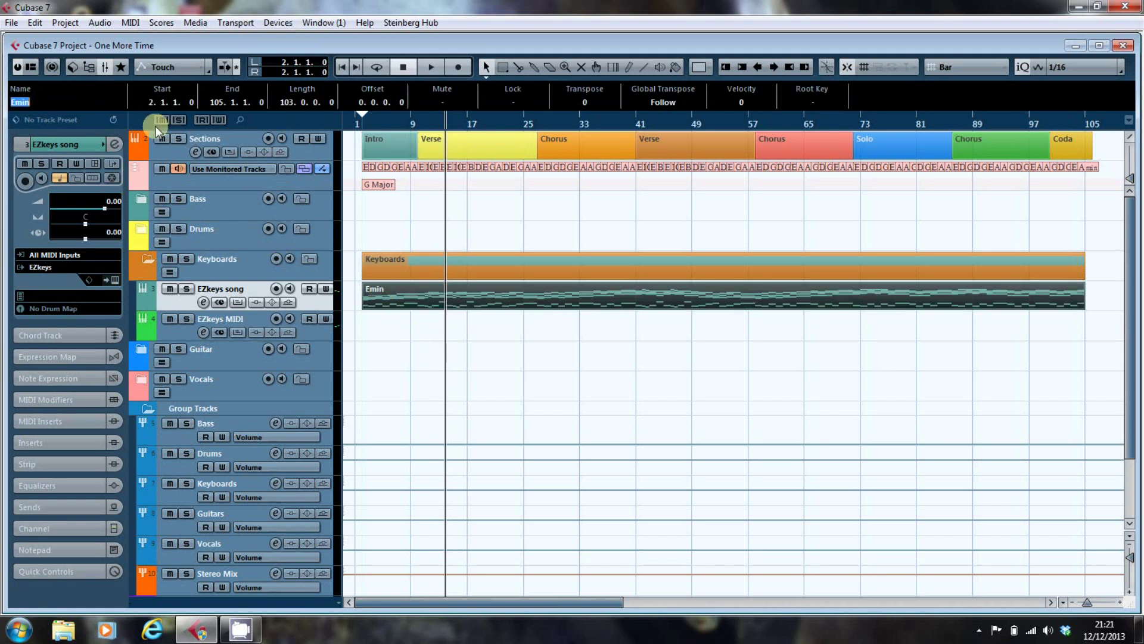
{"action": "type", "text": "Om"}
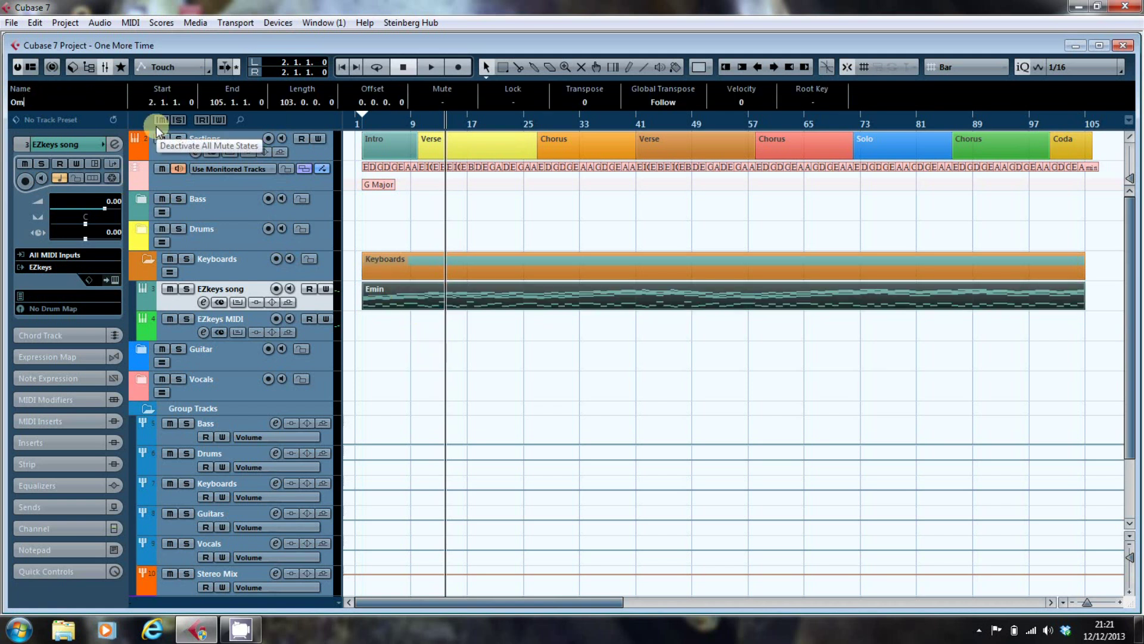
{"action": "type", "text": "e More Time MIDI"}
{"action": "key", "text": "Return"}
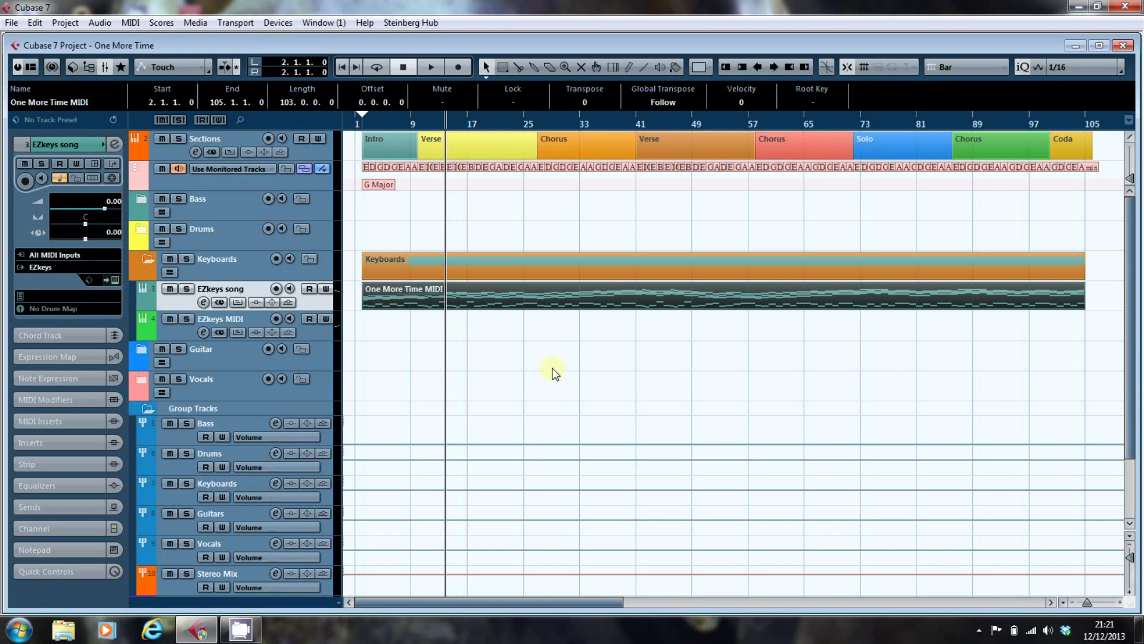
{"action": "left_click", "coordinate": [537, 357]}
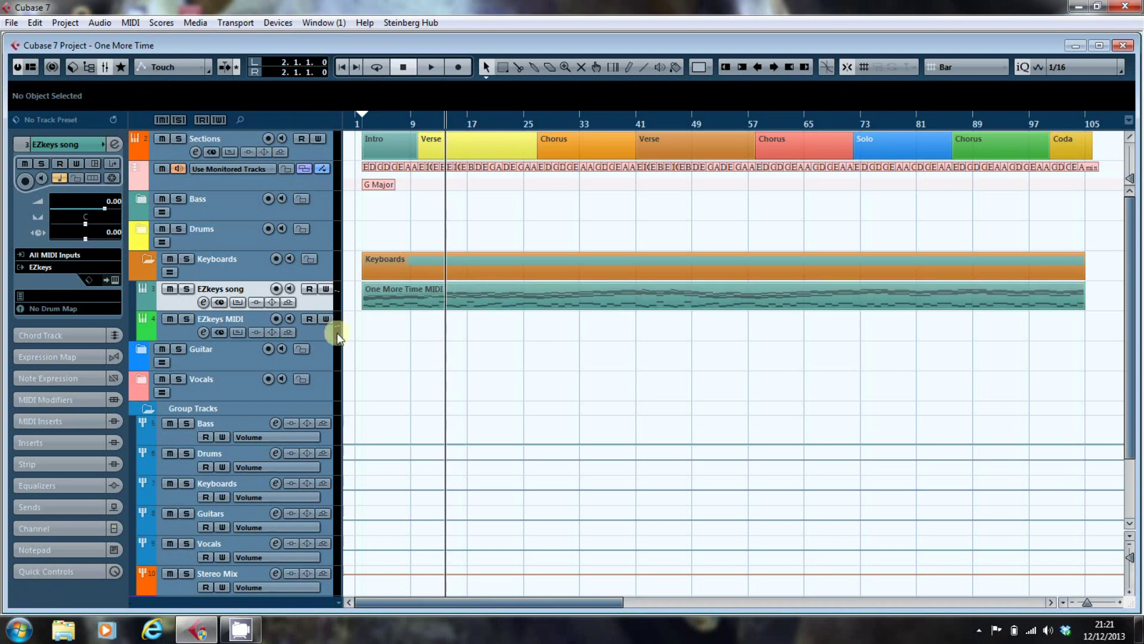
Return the playhead to bar 2 and move the One More Time MIDI part down onto the EZkeys MIDI track.
{"action": "key", "text": "Home"}
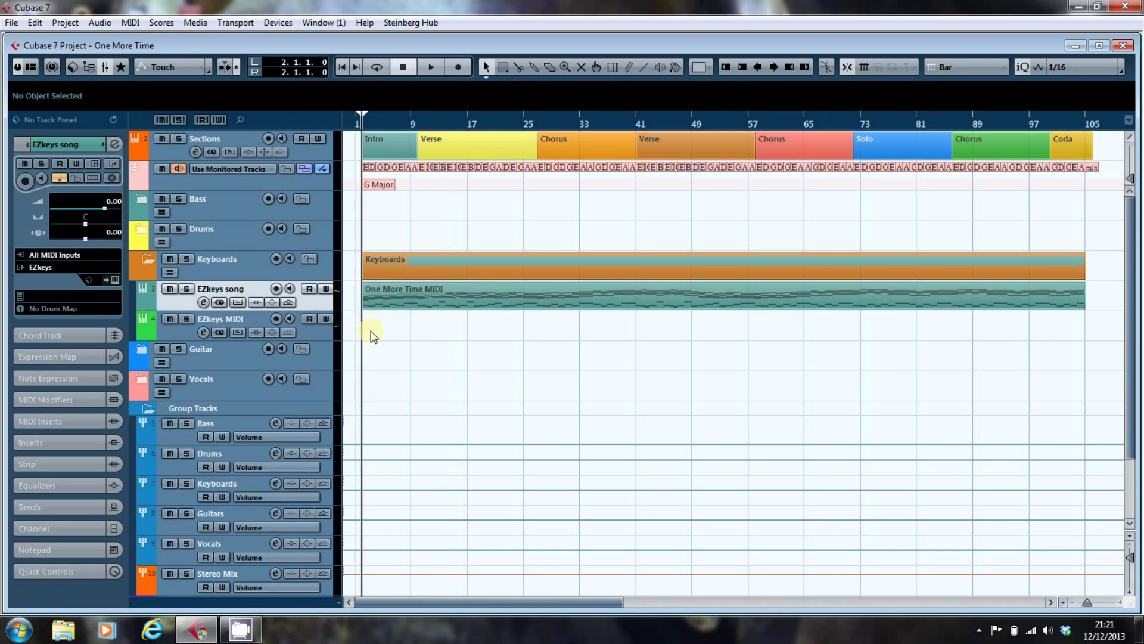
{"action": "left_click", "coordinate": [378, 295]}
{"action": "left_click_drag", "start_coordinate": [381, 322], "coordinate": [378, 323]}
{"action": "left_click", "coordinate": [417, 375]}
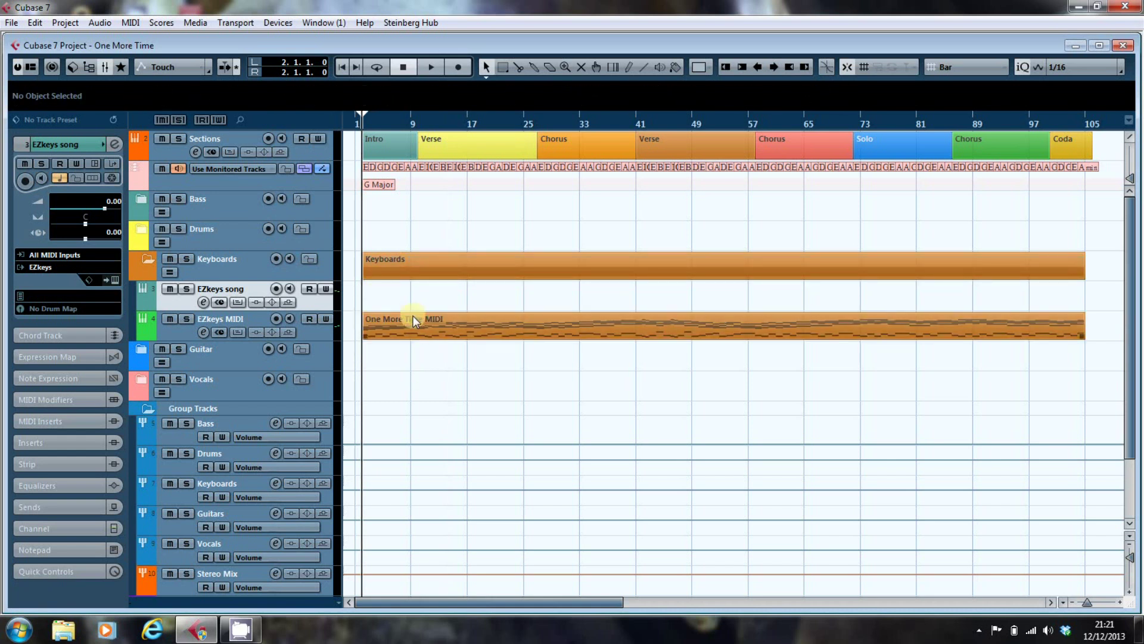
Export the project as a MIDI file named One More Time Chords in the One More Time folder, keeping the default export options.
{"action": "left_click", "coordinate": [13, 24]}
{"action": "mouse_move", "coordinate": [77, 276]}
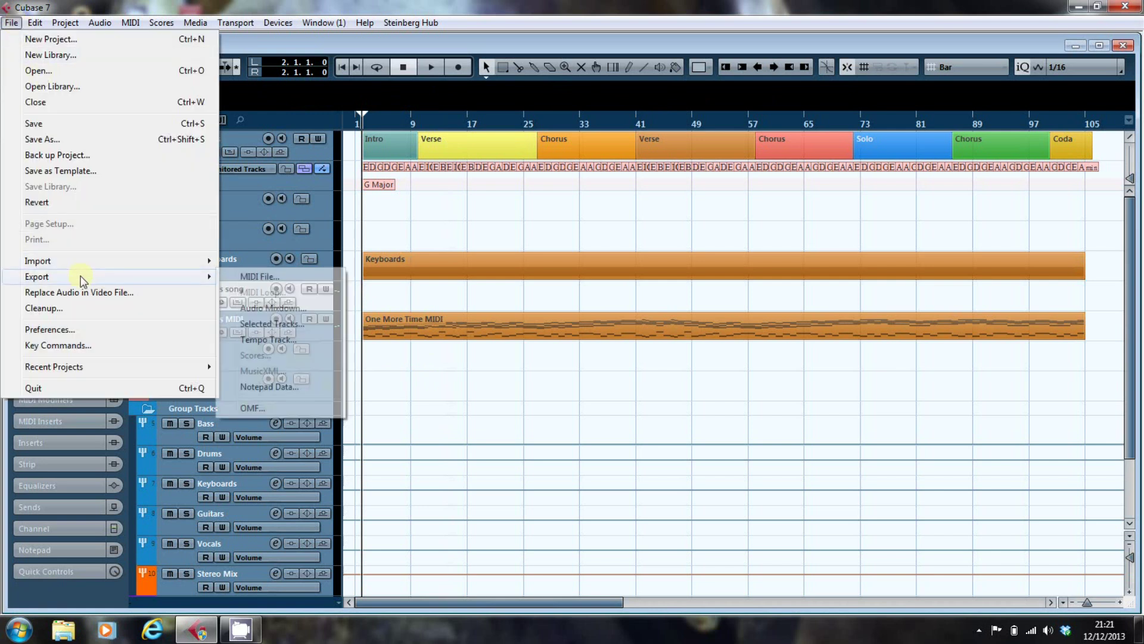
{"action": "left_click", "coordinate": [258, 277]}
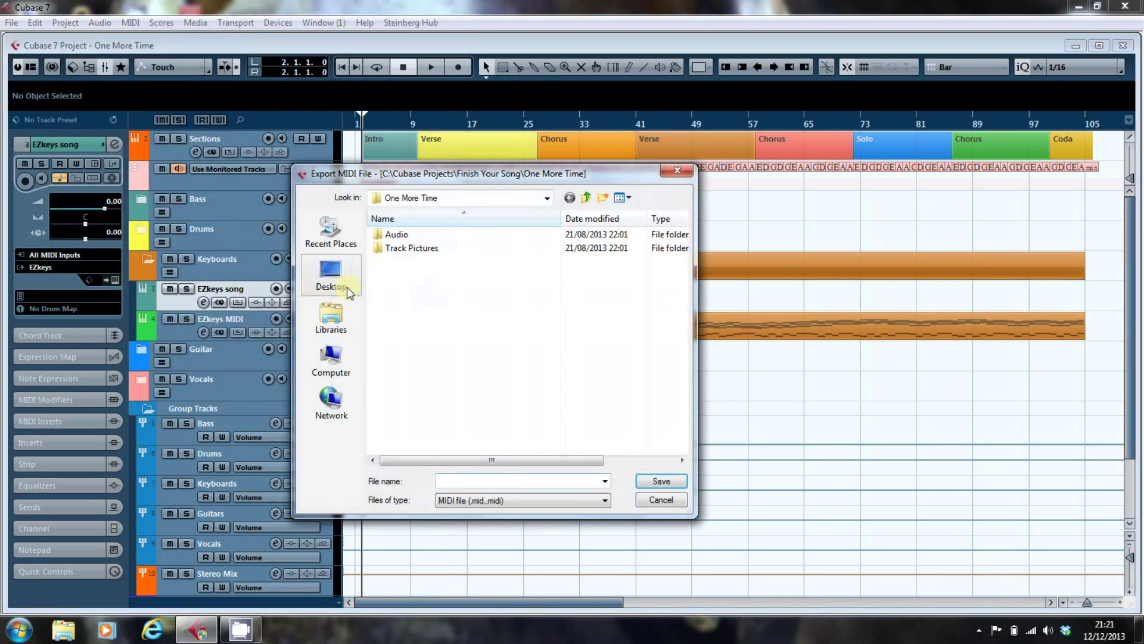
{"action": "type", "text": "O"}
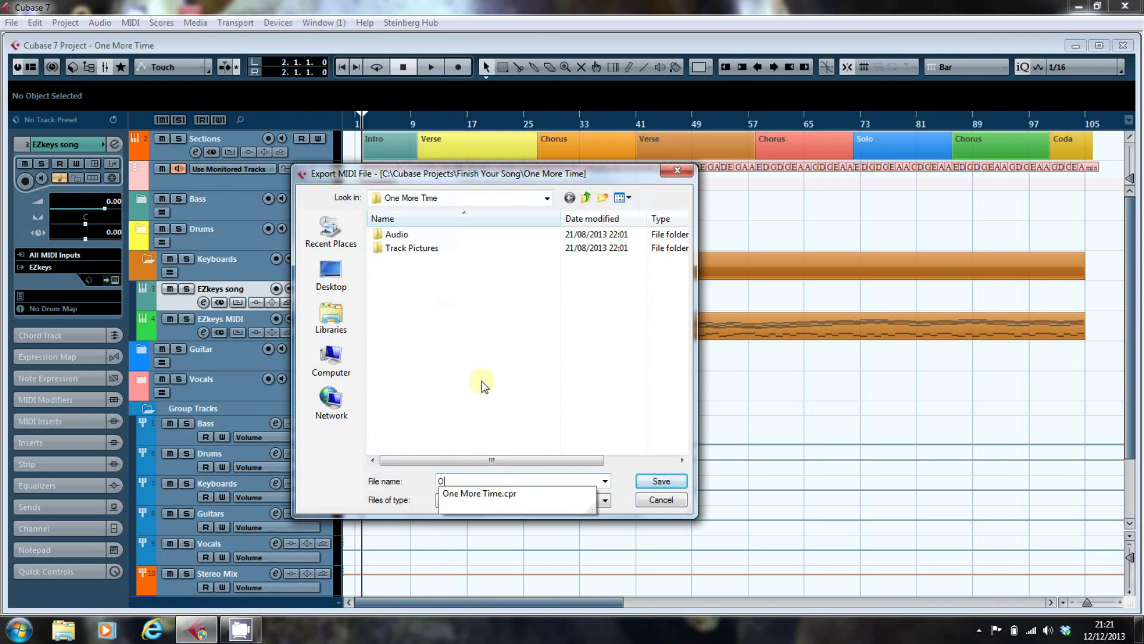
{"action": "type", "text": "ne More Time Chords"}
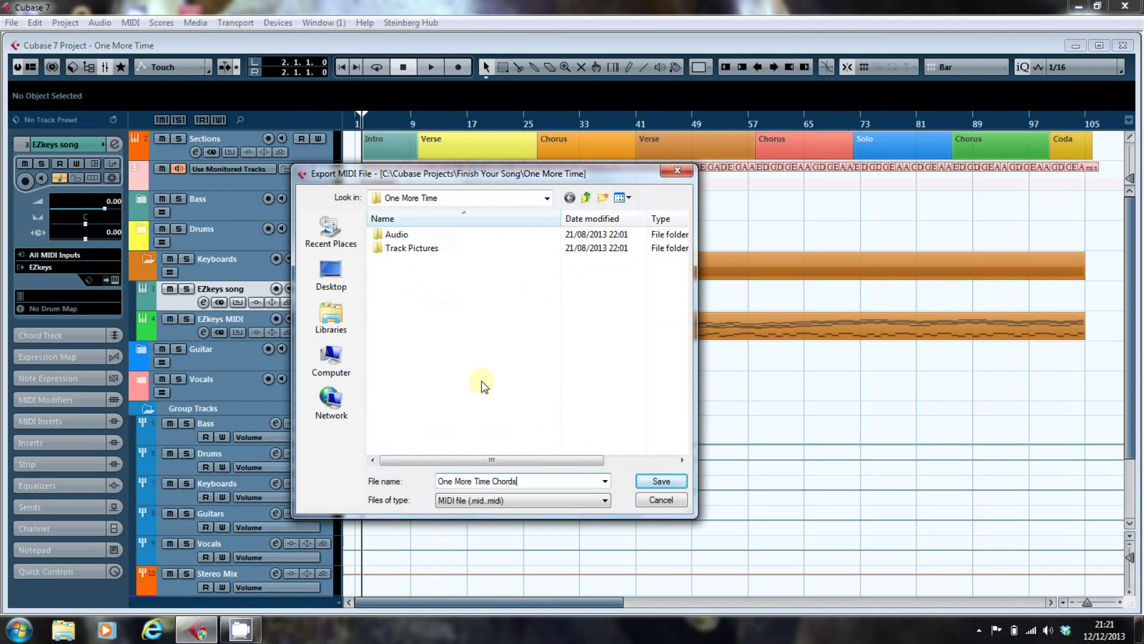
{"action": "left_click", "coordinate": [662, 481]}
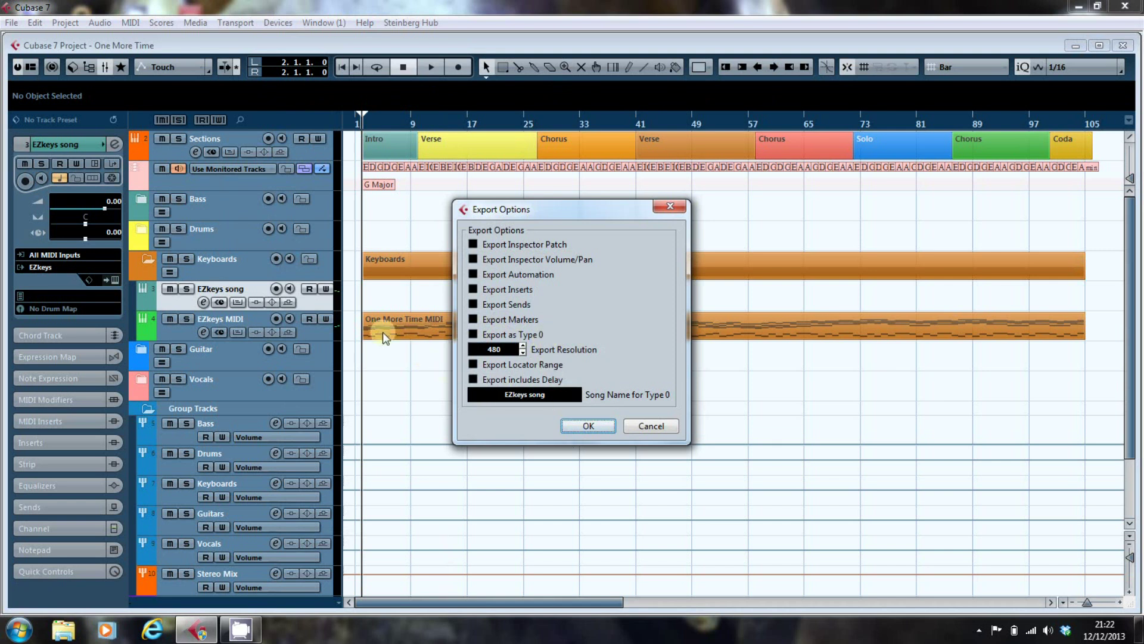
{"action": "left_click", "coordinate": [577, 426]}
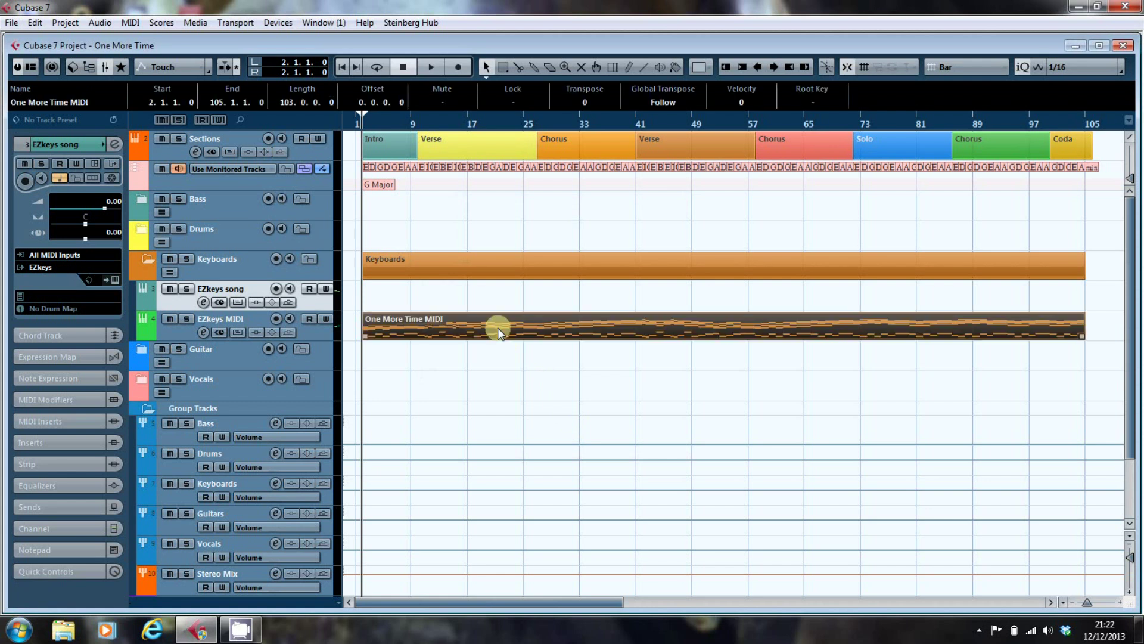
Delete the One More Time MIDI part from the project and reopen the EZkeys instrument window.
{"action": "key", "text": "Delete"}
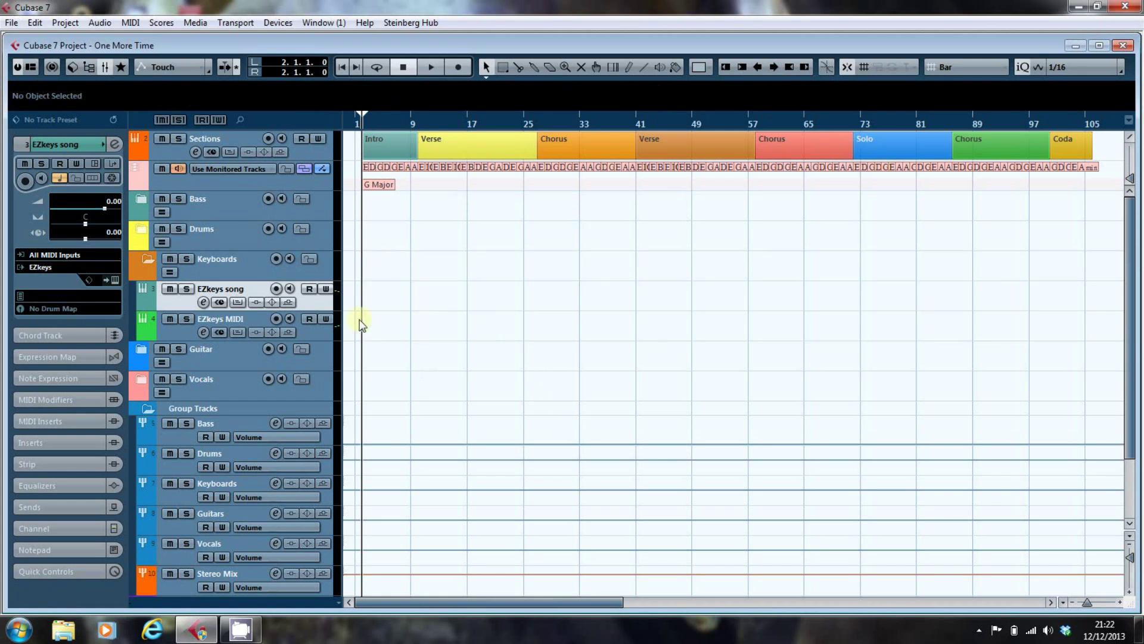
{"action": "left_click", "coordinate": [112, 280]}
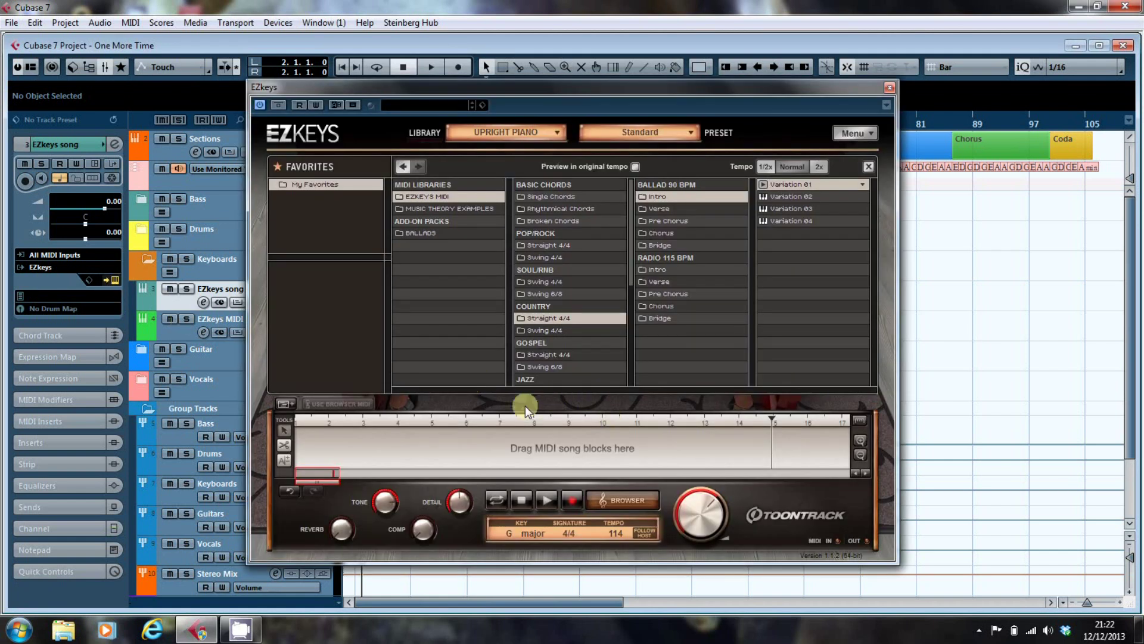
{"action": "left_click", "coordinate": [362, 422]}
{"action": "left_click", "coordinate": [296, 419]}
Import the One More Time Chords MIDI file from Cubase Projects > Finish Your Song into the EZkeys song track, with Humanize MIDI enabled.
{"action": "left_click", "coordinate": [859, 133]}
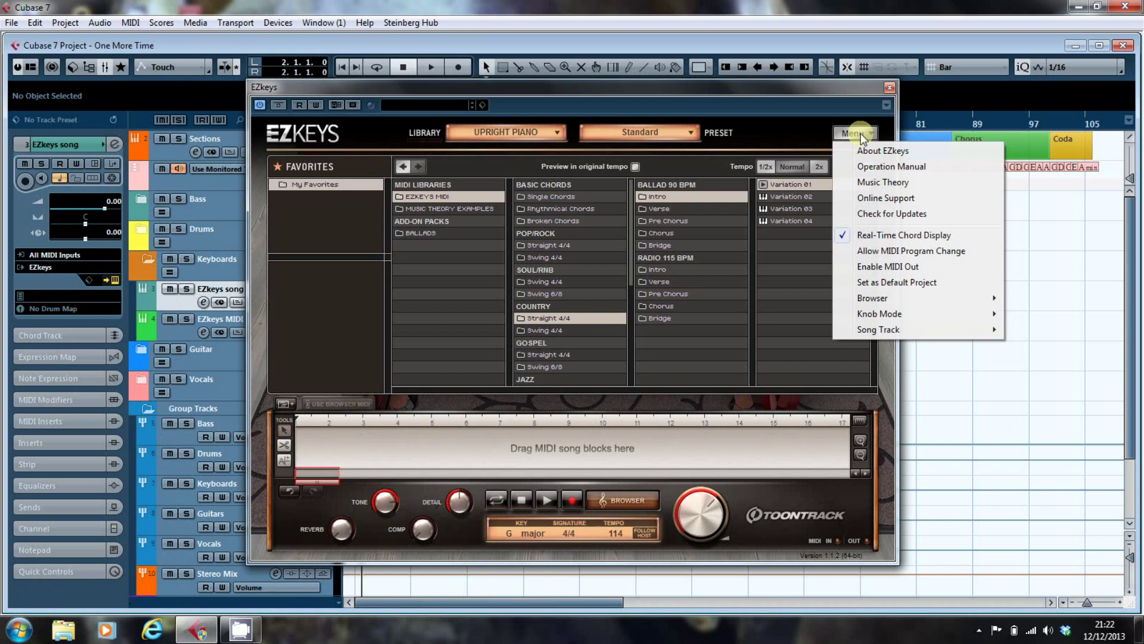
{"action": "mouse_move", "coordinate": [901, 324]}
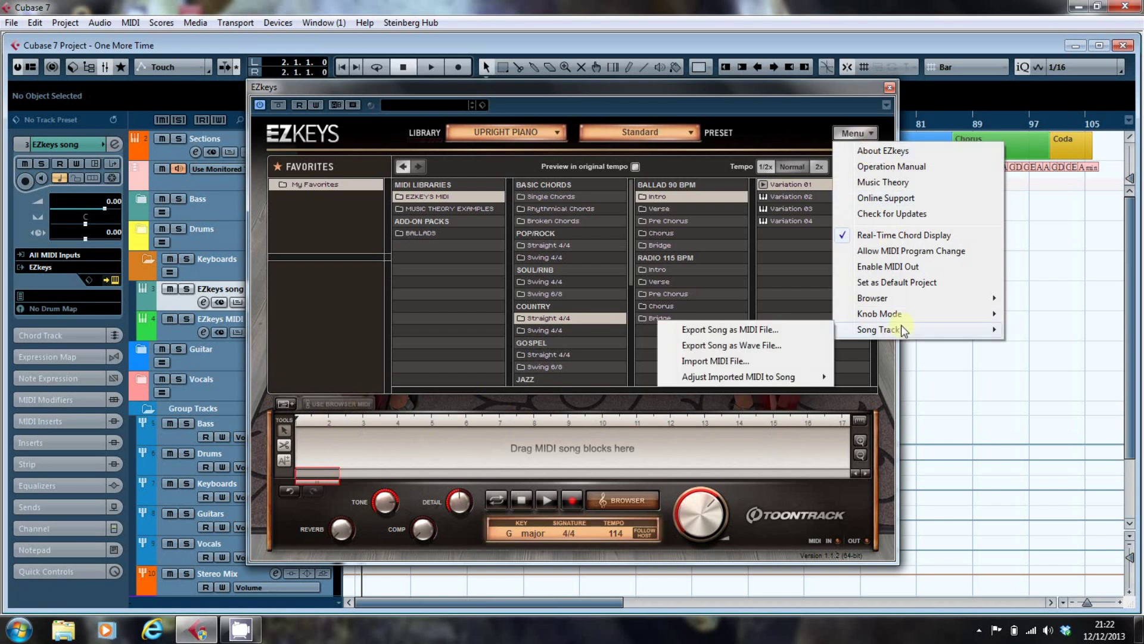
{"action": "left_click", "coordinate": [772, 363]}
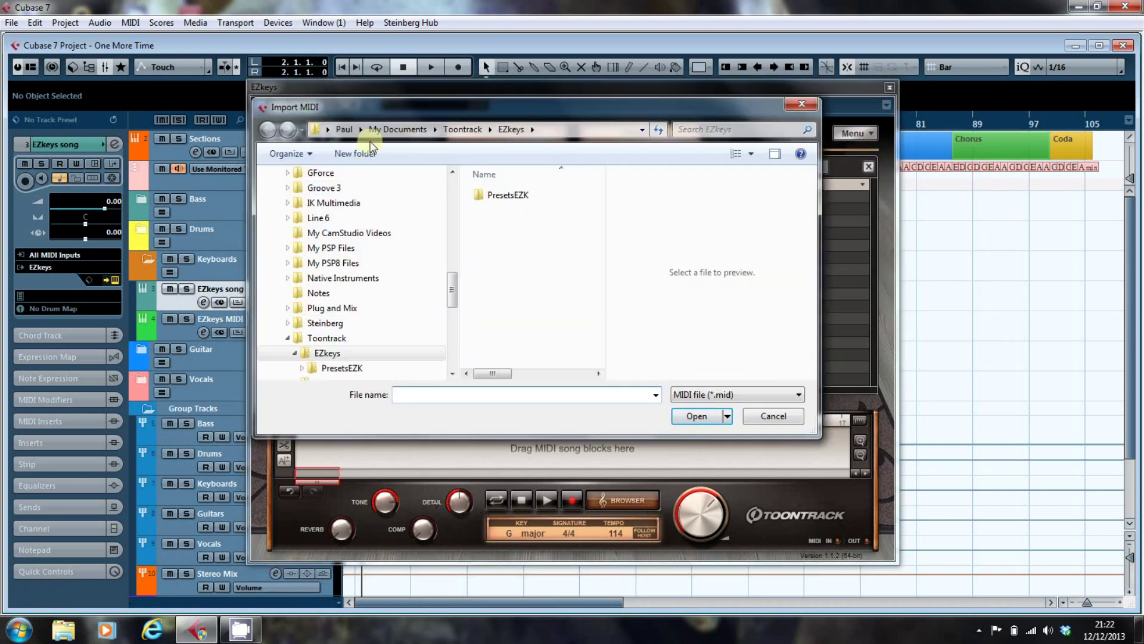
{"action": "left_click", "coordinate": [329, 130]}
{"action": "left_click", "coordinate": [346, 146]}
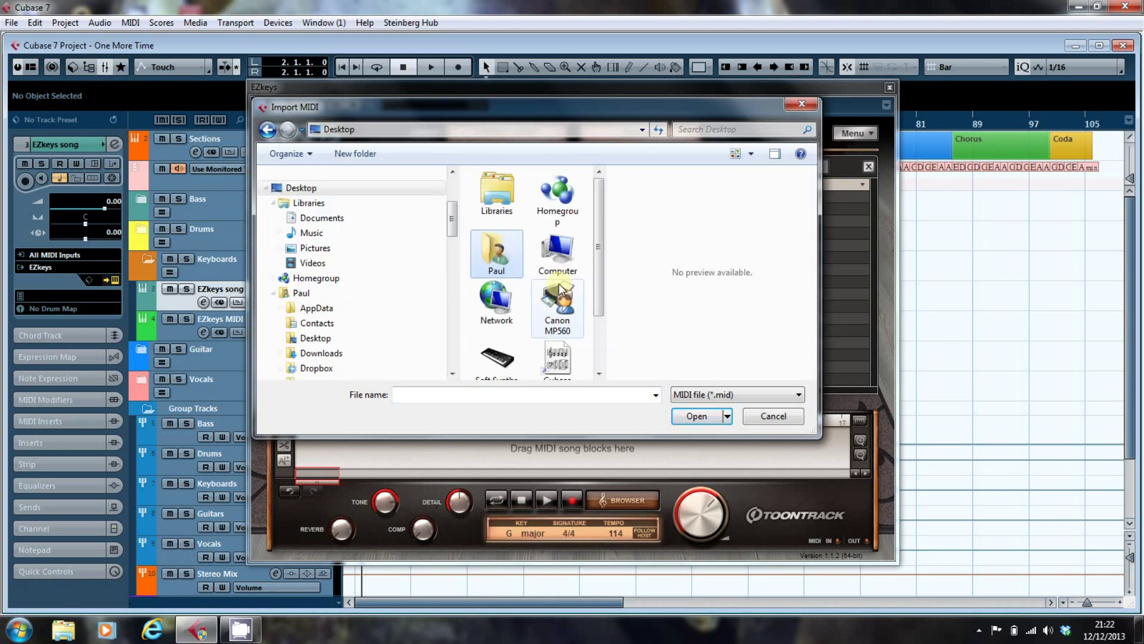
{"action": "left_click", "coordinate": [565, 359]}
{"action": "double_click", "coordinate": [565, 360]}
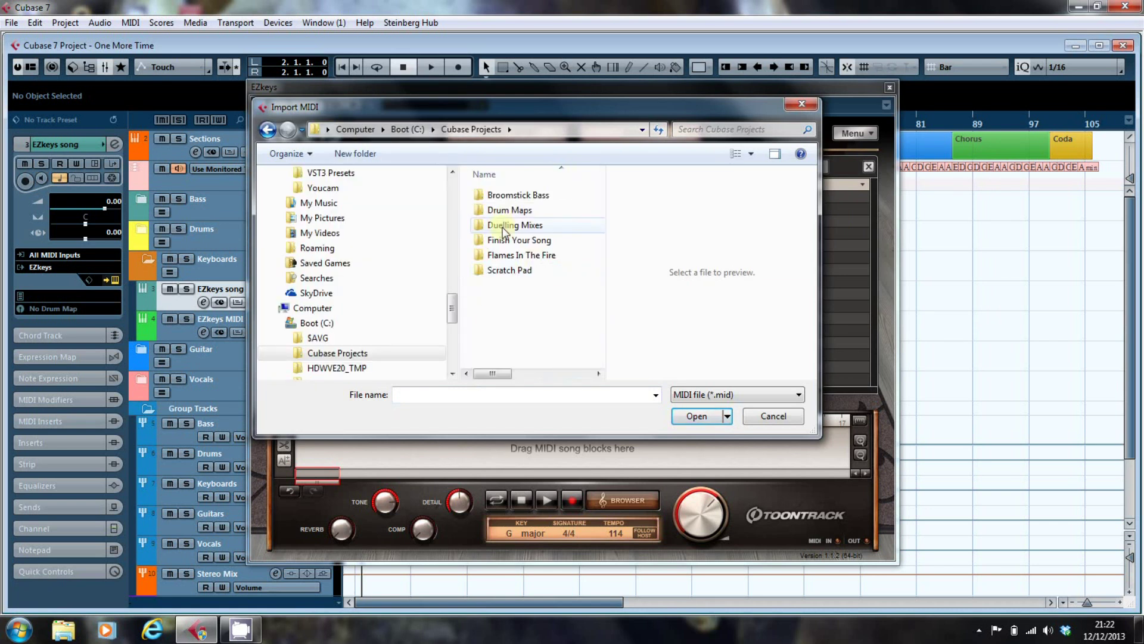
{"action": "double_click", "coordinate": [503, 240]}
{"action": "double_click", "coordinate": [513, 285]}
{"action": "double_click", "coordinate": [532, 229]}
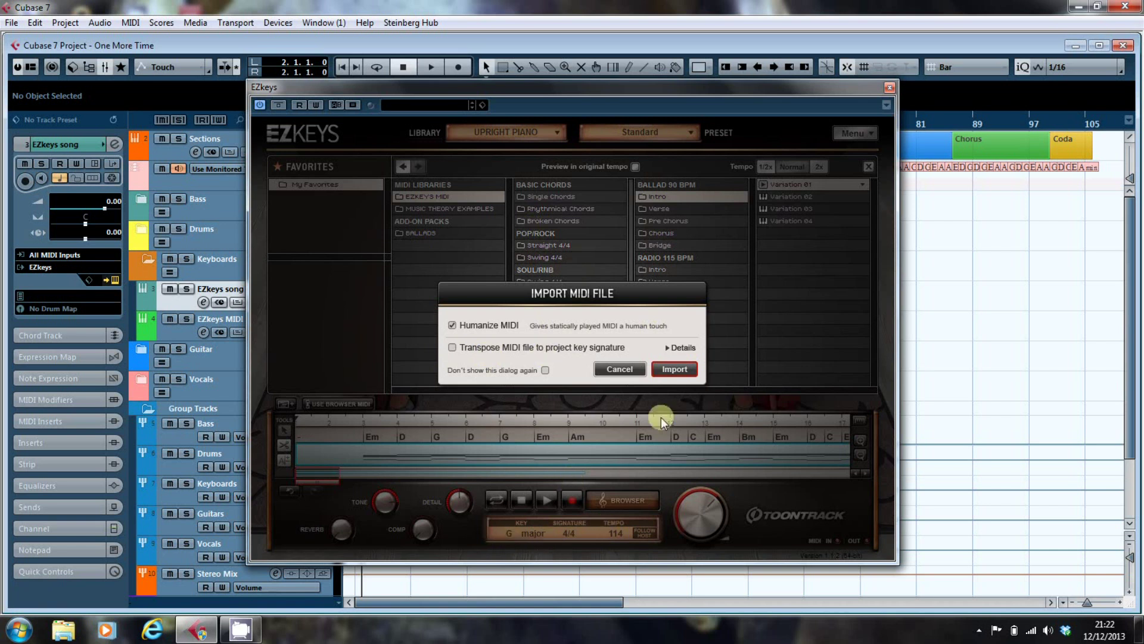
{"action": "left_click", "coordinate": [682, 370]}
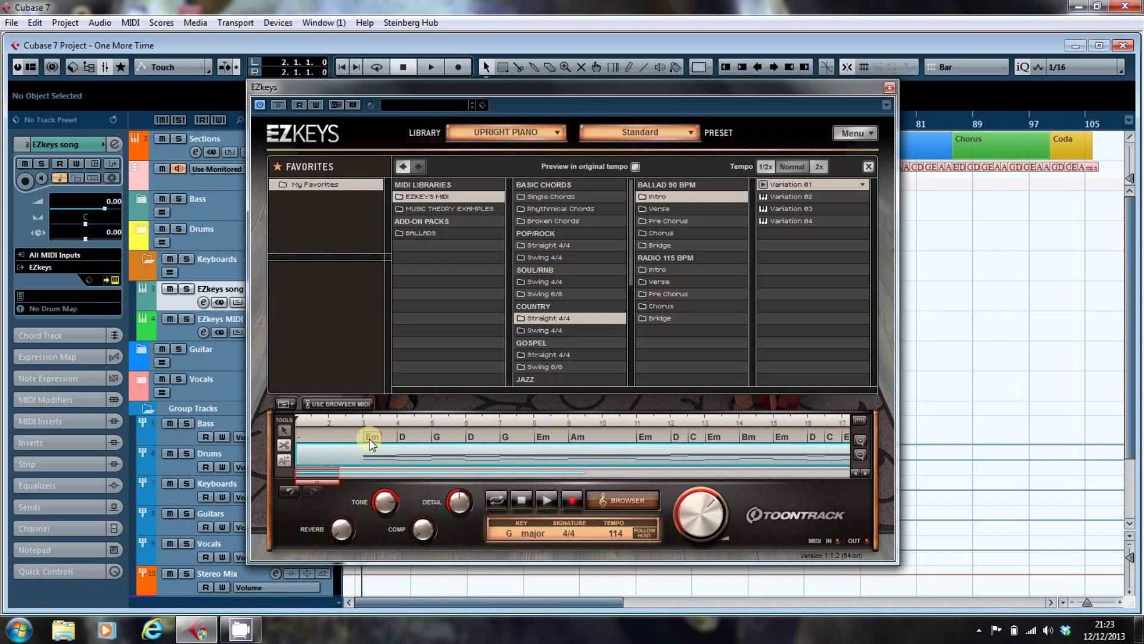
Split the imported EZkeys block at bars 3 and 11, and delete the empty block before bar 3.
{"action": "left_click", "coordinate": [285, 447]}
{"action": "left_click", "coordinate": [363, 454]}
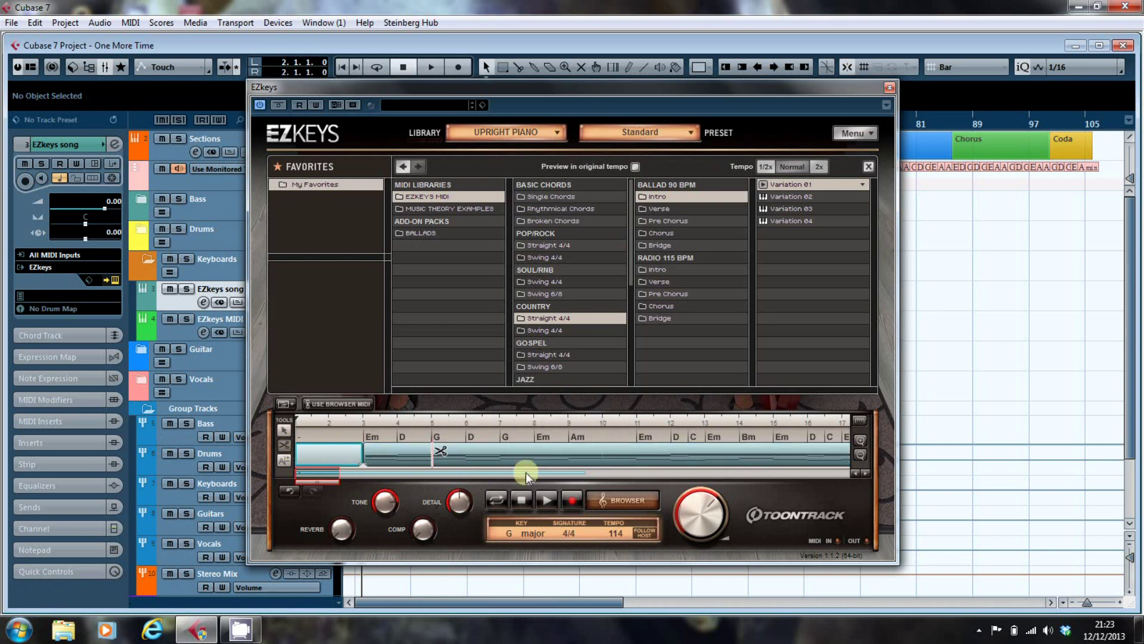
{"action": "left_click", "coordinate": [636, 456]}
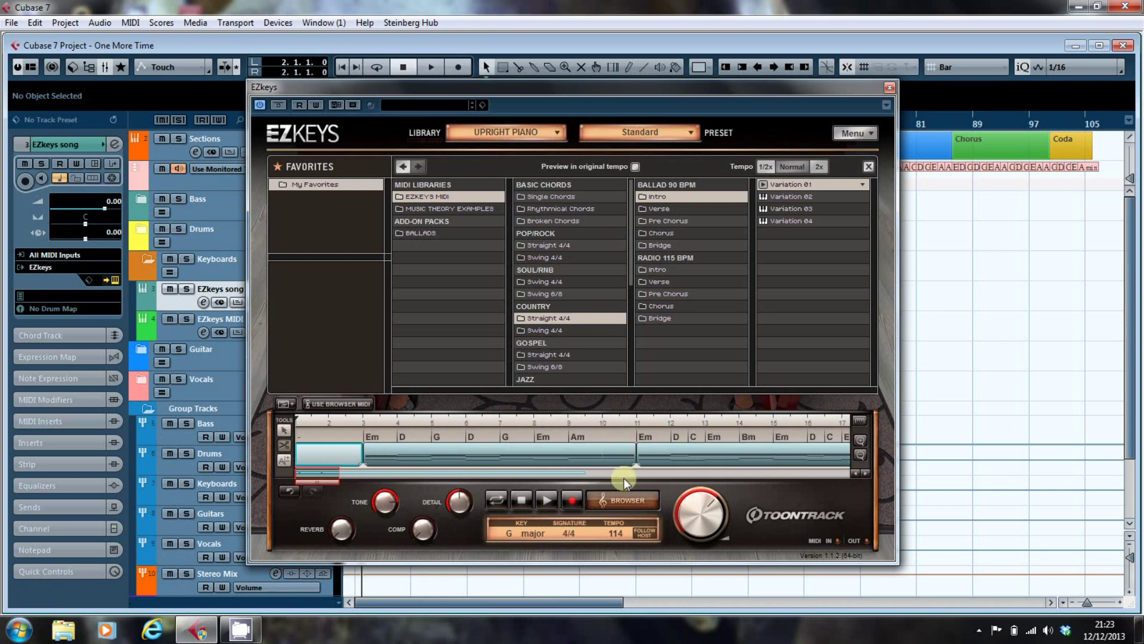
{"action": "right_click", "coordinate": [353, 453]}
{"action": "left_click", "coordinate": [395, 325]}
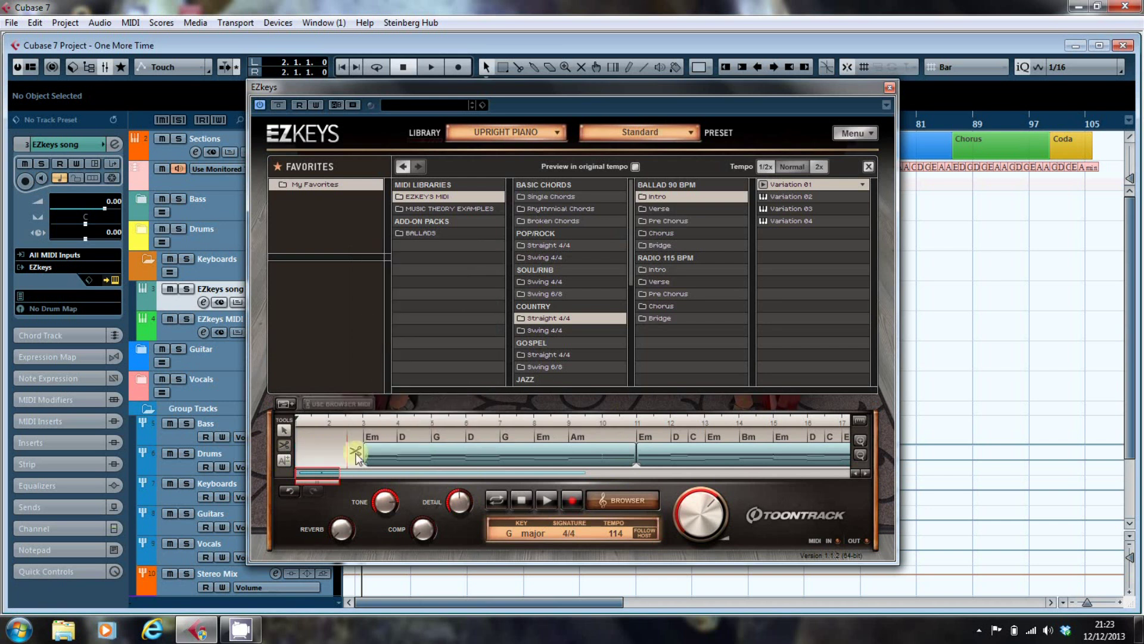
{"action": "left_click", "coordinate": [471, 436]}
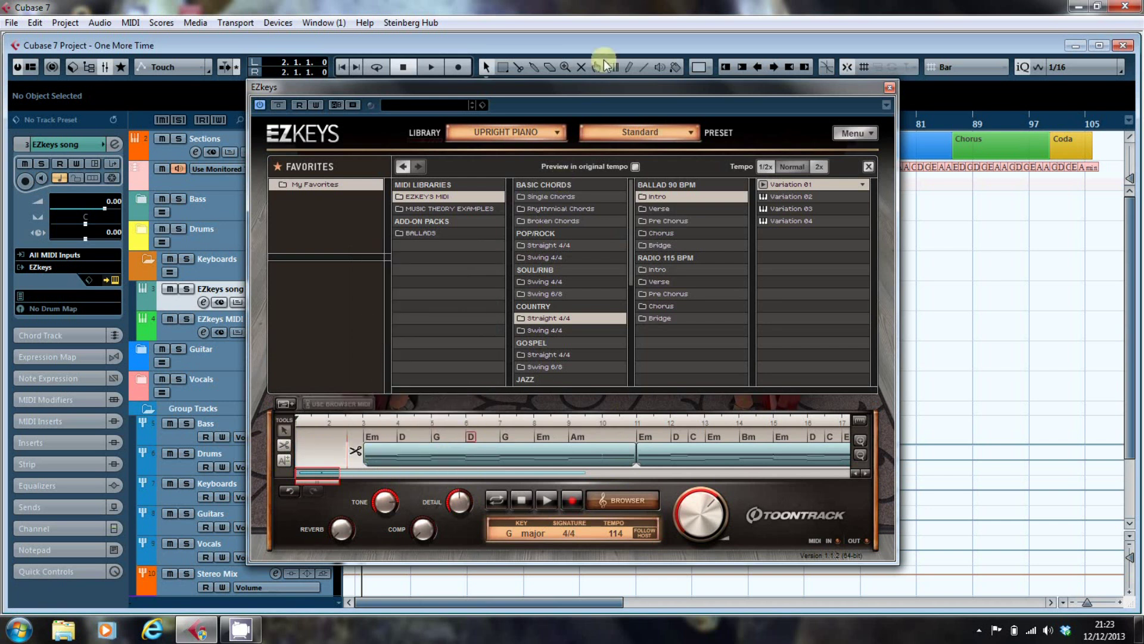
Replace the bars 3 to 11 block with Variation 03 of the Country Straight 4/4 Ballad 90 BPM Intro from the browser, following the imported chords.
{"action": "left_click_drag", "start_coordinate": [592, 94], "coordinate": [586, 41]}
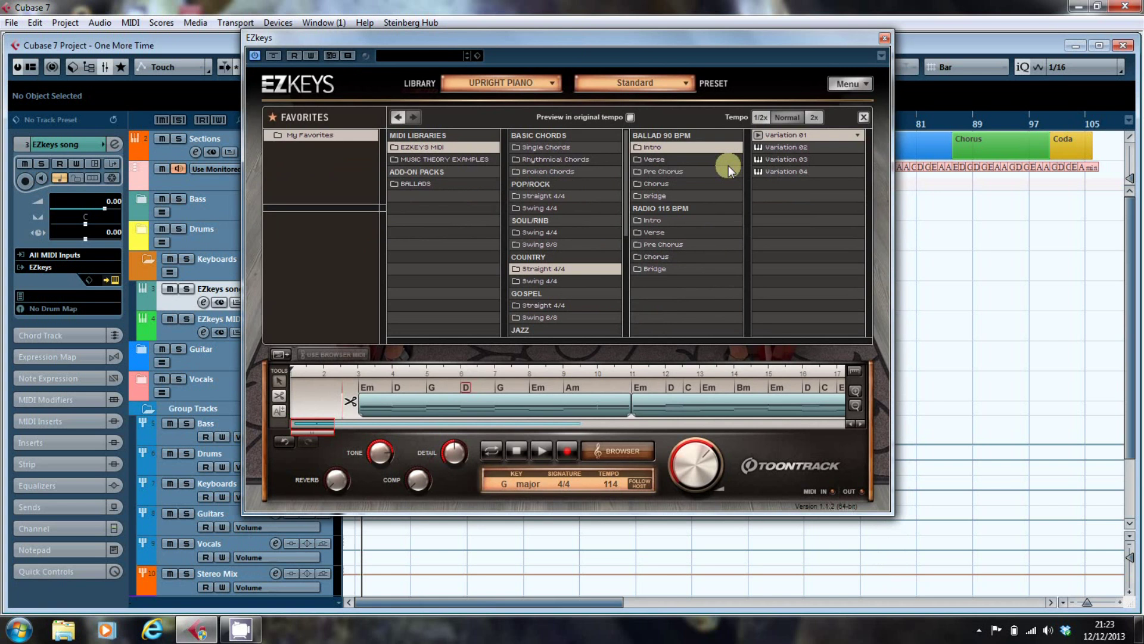
{"action": "left_click", "coordinate": [791, 158]}
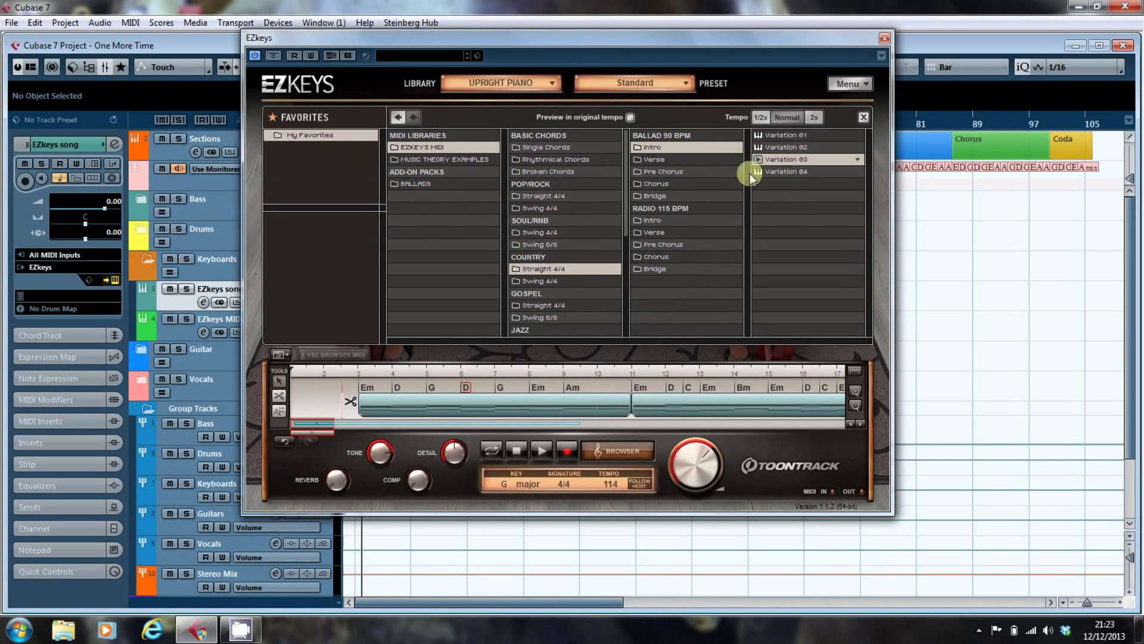
{"action": "left_click", "coordinate": [367, 387]}
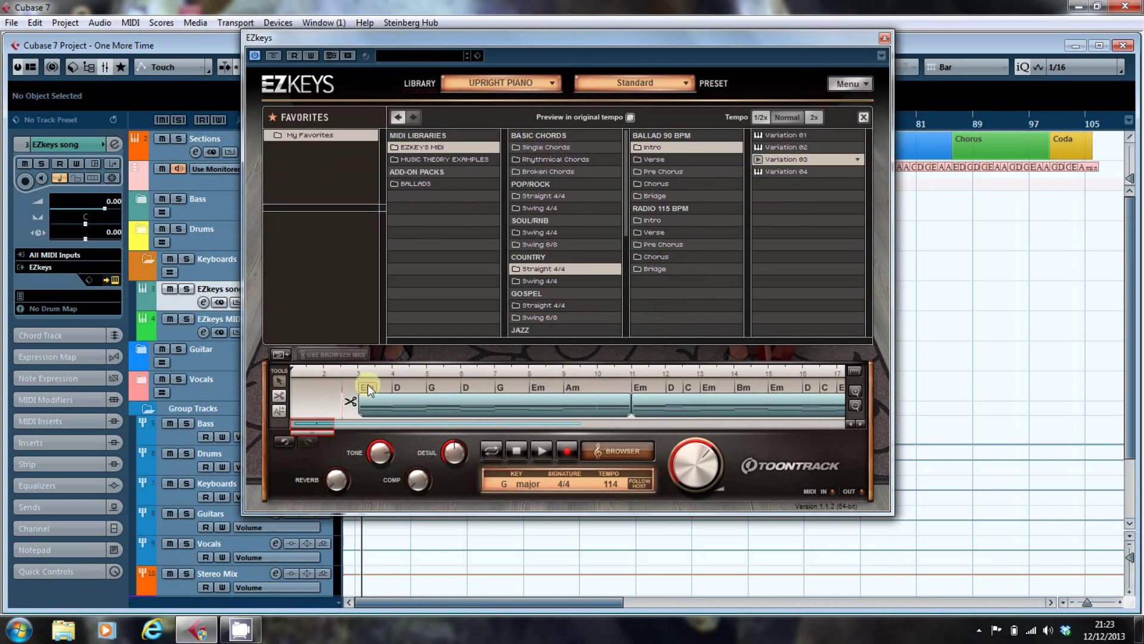
{"action": "left_click", "coordinate": [398, 402]}
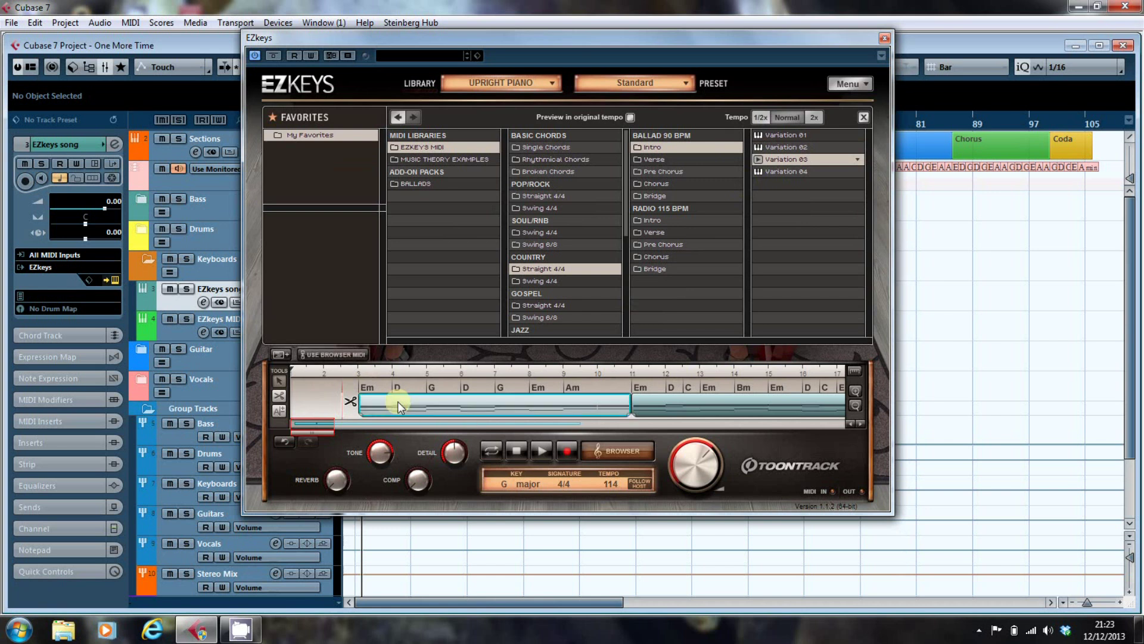
{"action": "left_click", "coordinate": [336, 353]}
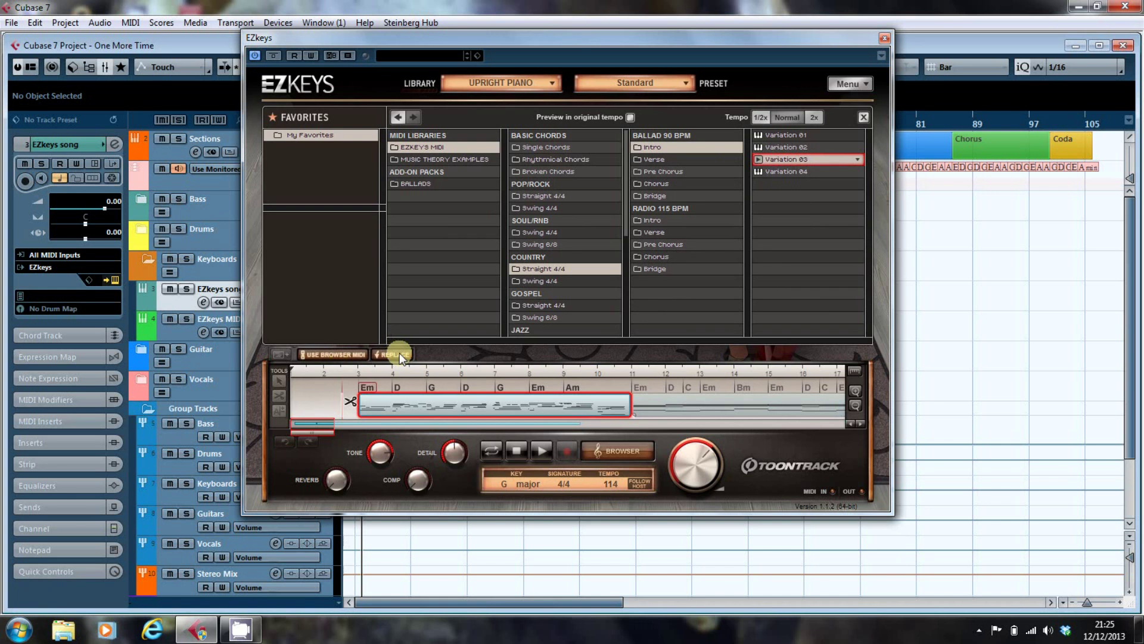
{"action": "left_click", "coordinate": [399, 353]}
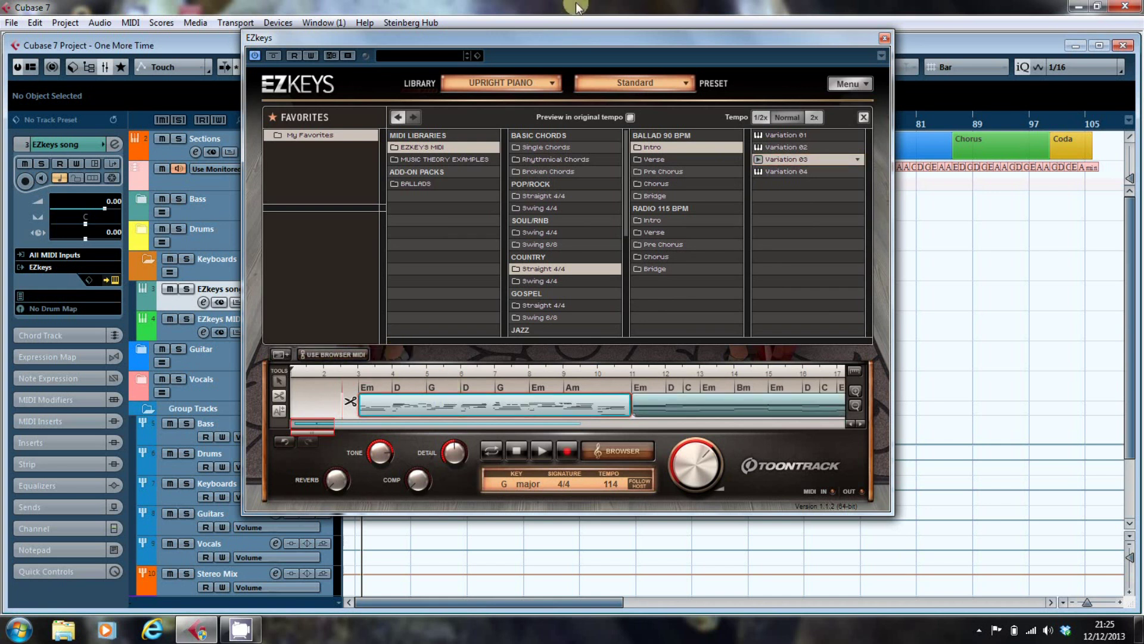
Copy the finished intro block from EZkeys onto the EZkeys MIDI track at the start of the Intro section.
{"action": "left_click_drag", "start_coordinate": [558, 44], "coordinate": [926, 34]}
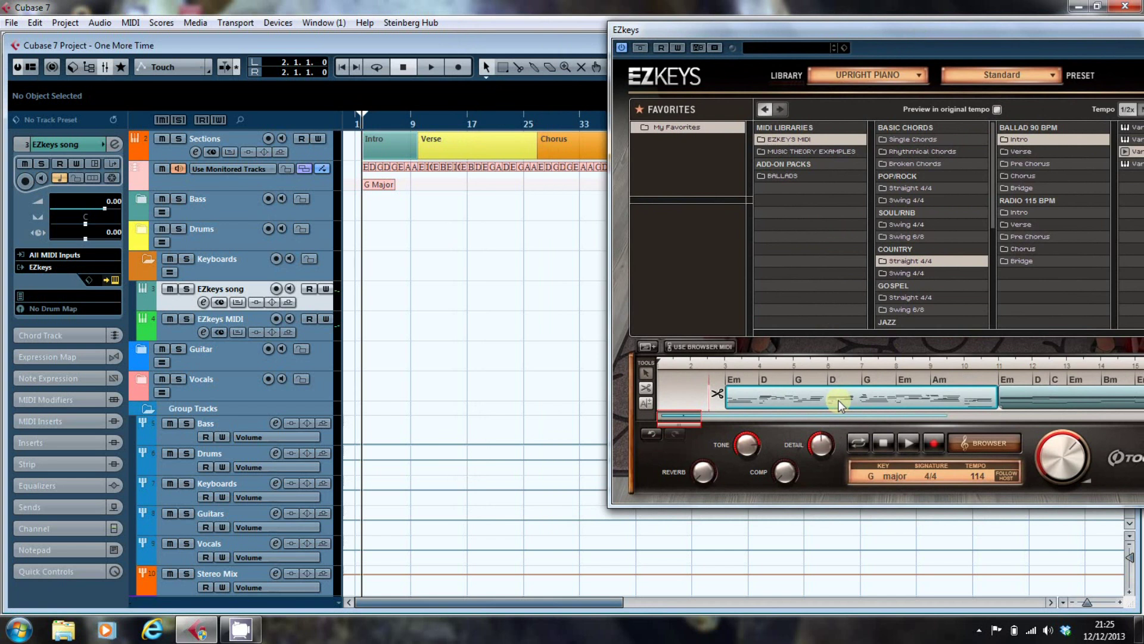
{"action": "left_click_drag", "start_coordinate": [839, 401], "coordinate": [365, 325]}
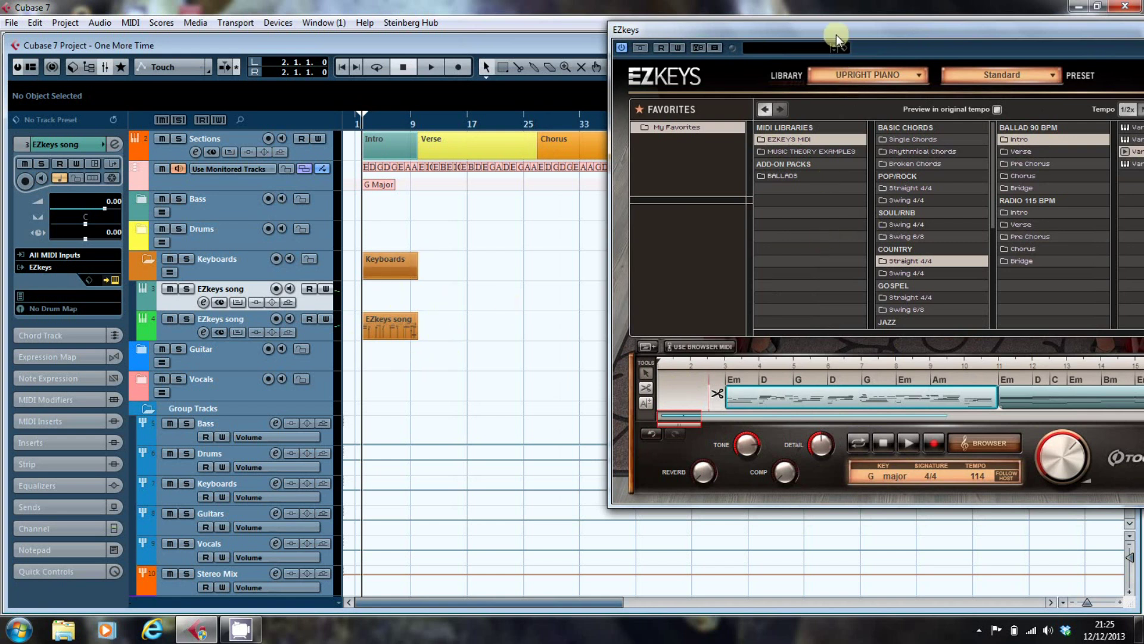
Show the EZkeys song track from bar 17 onward while keeping the project's Intro and Verse section markers in view.
{"action": "left_click_drag", "start_coordinate": [835, 34], "coordinate": [535, 56]}
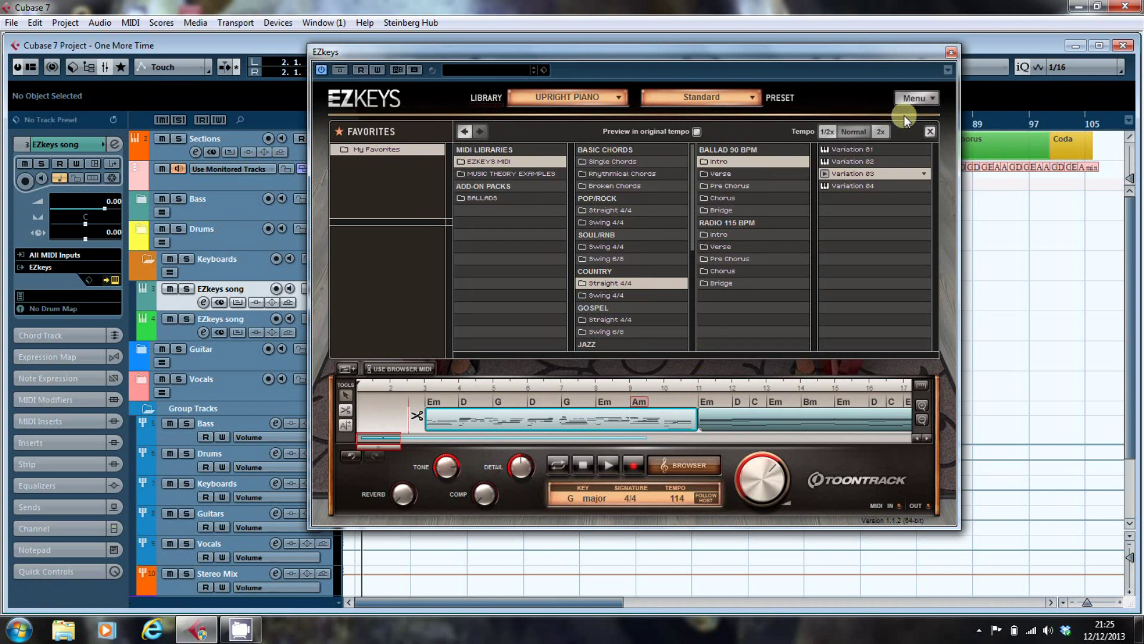
{"action": "left_click_drag", "start_coordinate": [924, 56], "coordinate": [1091, 58]}
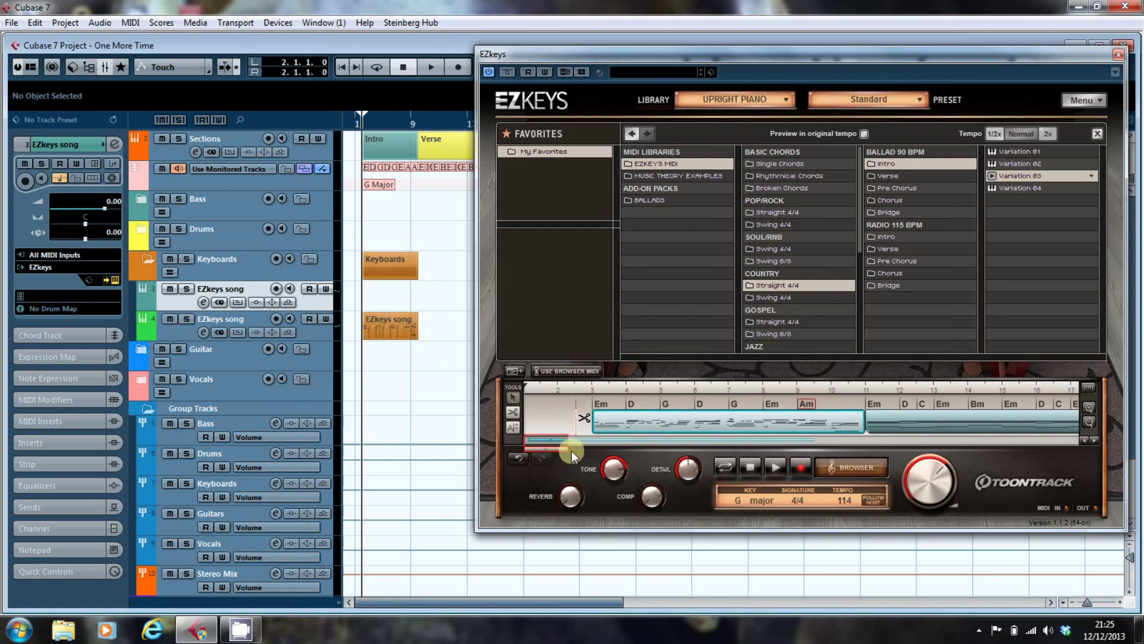
{"action": "left_click_drag", "start_coordinate": [563, 450], "coordinate": [607, 461]}
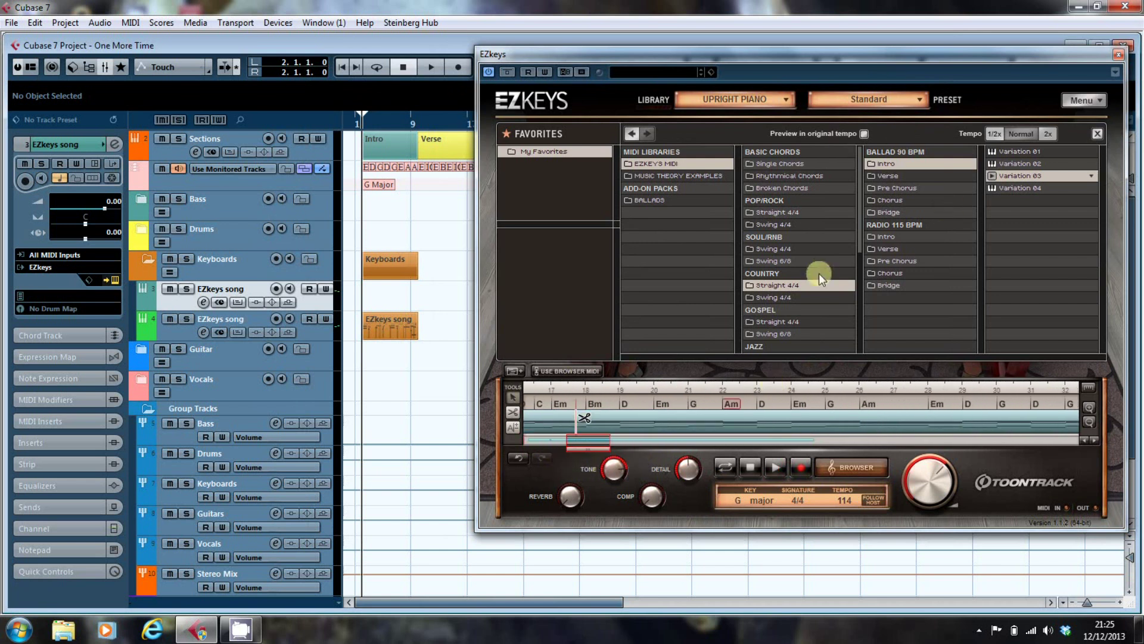